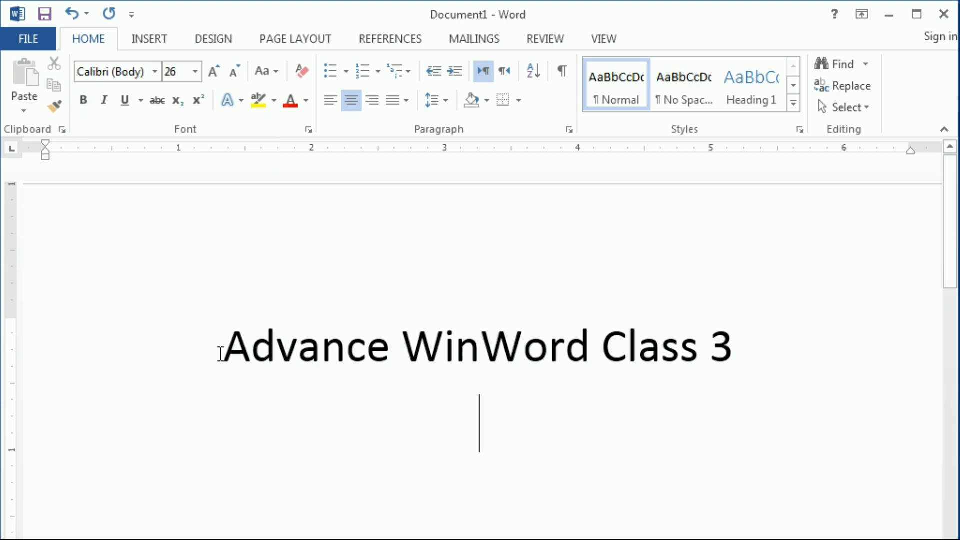
# Step: Try bold formatting on the word WinWord in the title and remove it again
pyautogui.moveTo(402, 345); pyautogui.dragTo(583, 357)
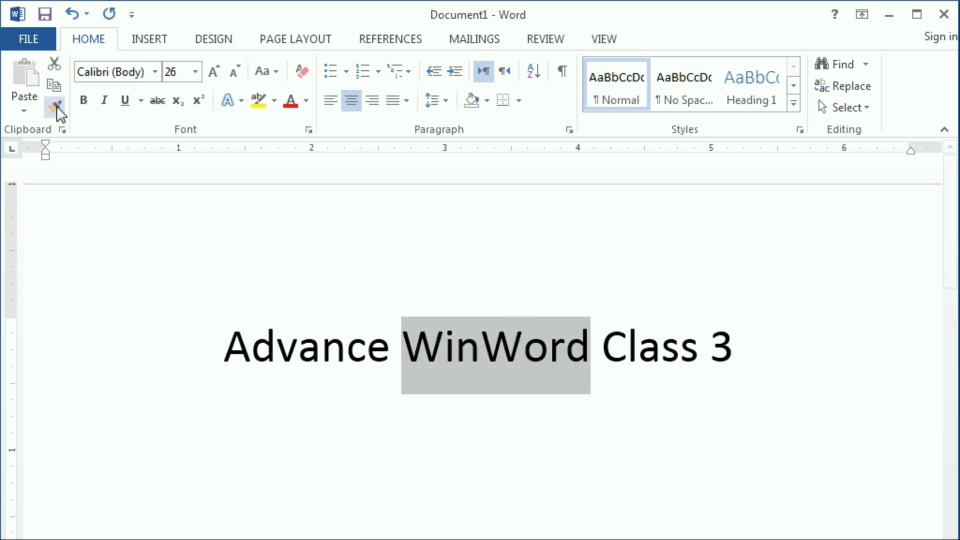
pyautogui.click(86, 106)
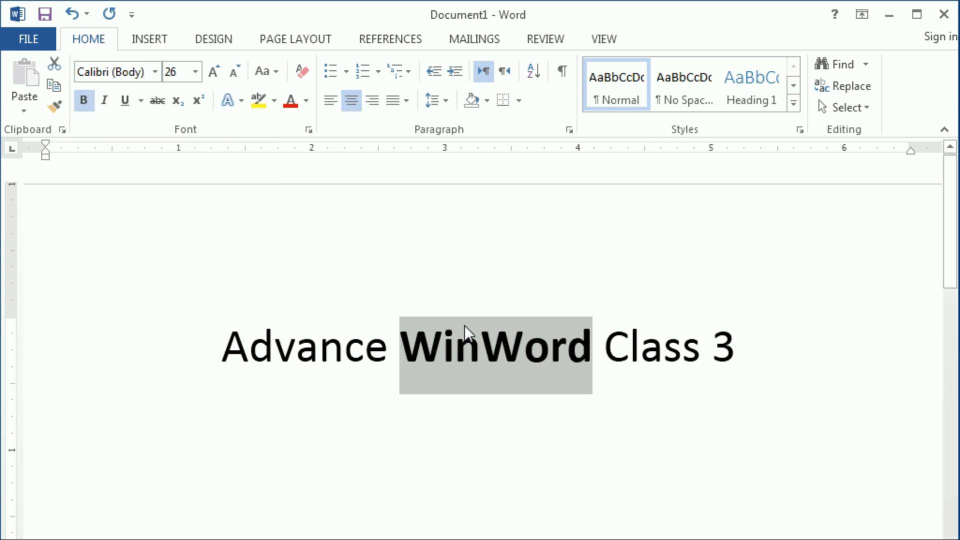
pyautogui.click(83, 102)
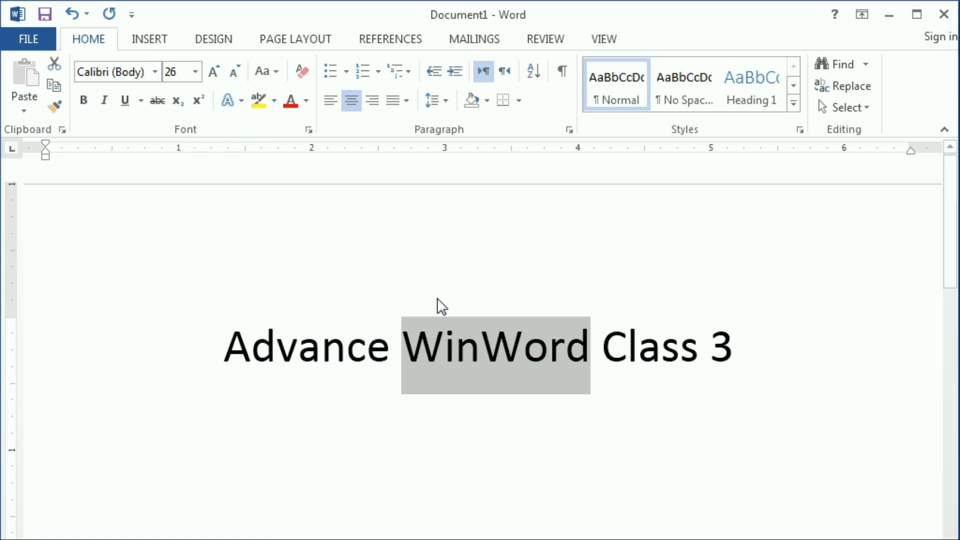
# Step: Add a left-aligned line reading "Ctrl + B Bold" below the title
pyautogui.click(337, 445)
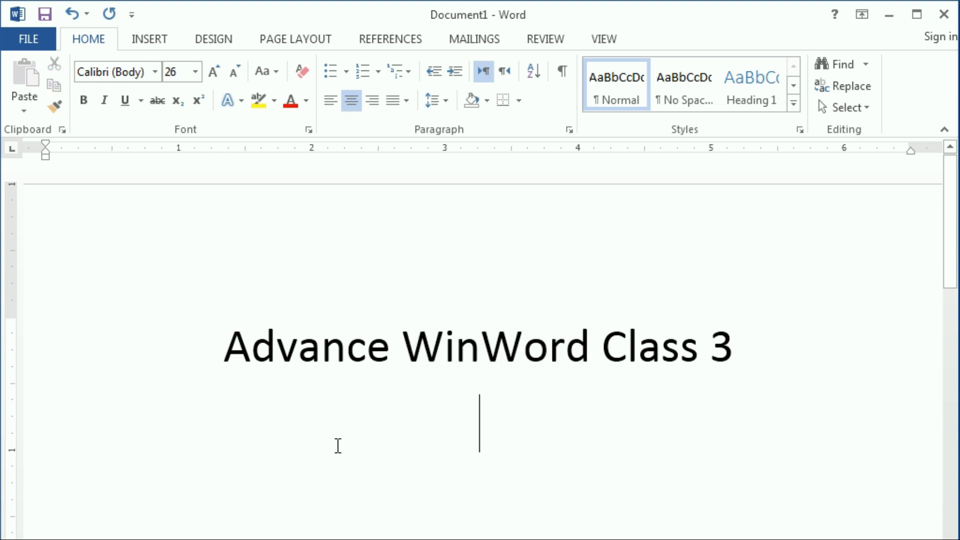
pyautogui.write('Ctrl')
pyautogui.press('Return')
pyautogui.press('Up')
pyautogui.press('Left')
pyautogui.press('Left')
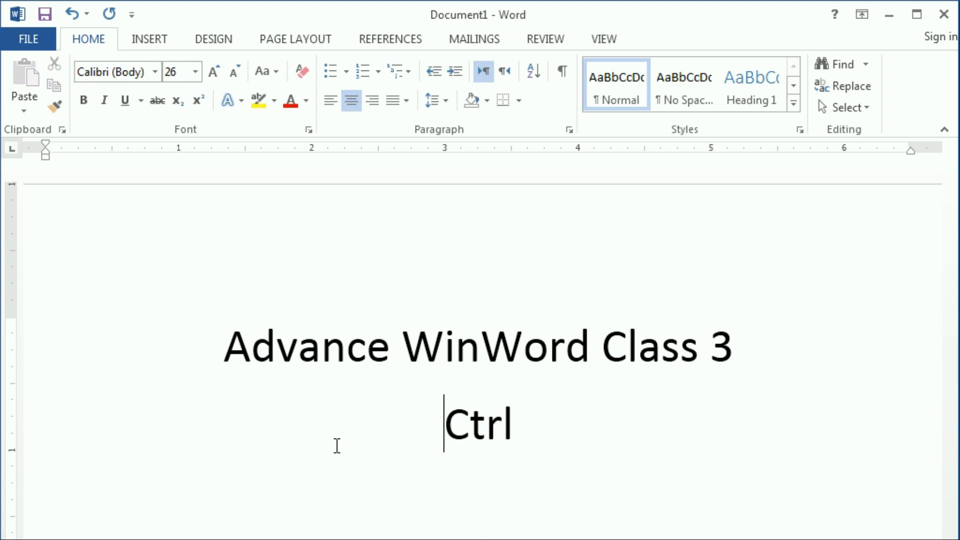
pyautogui.hotkey('ctrl', 'l')
pyautogui.press('End')
pyautogui.write('+ B')
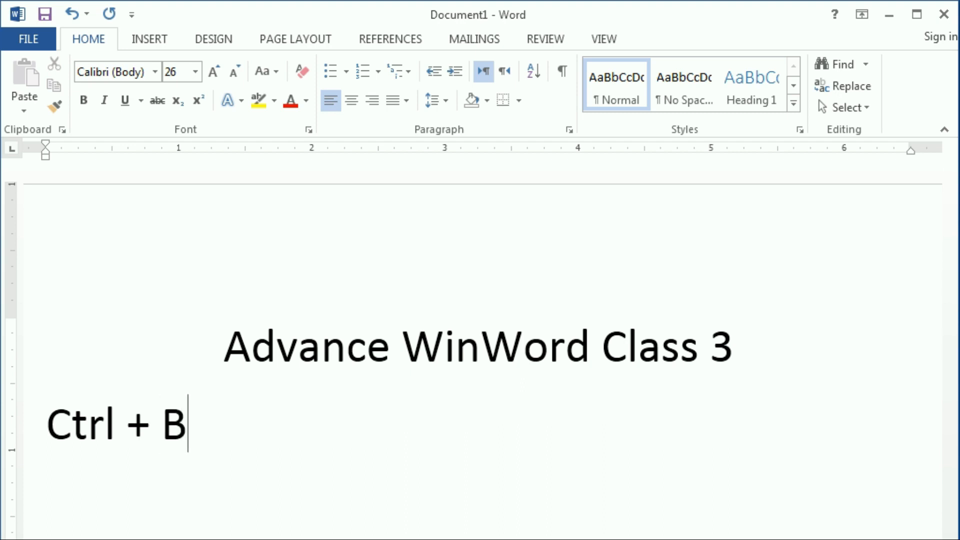
pyautogui.write(' Bold')
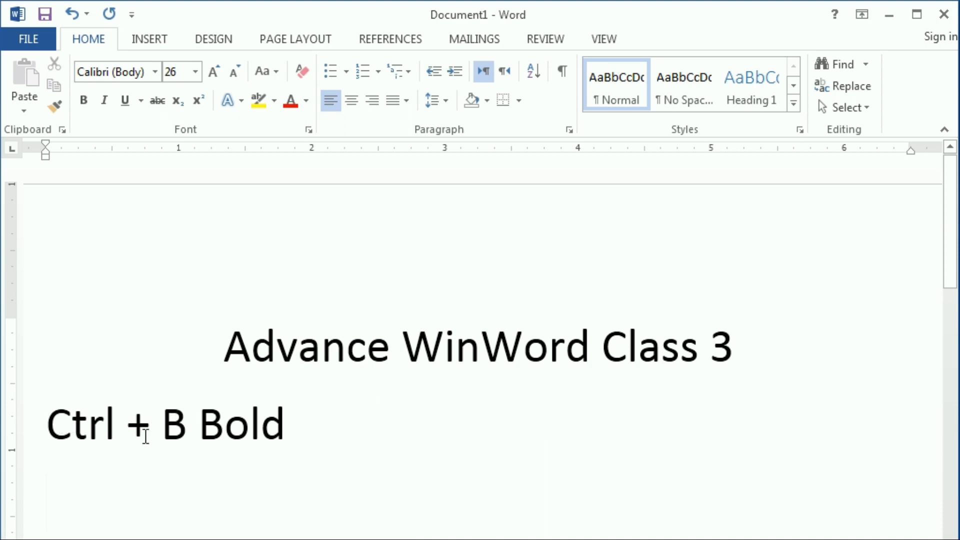
# Step: Make the word Bold in the Ctrl + B line bold and compare its formatting with the title's
pyautogui.moveTo(199, 420); pyautogui.dragTo(286, 419)
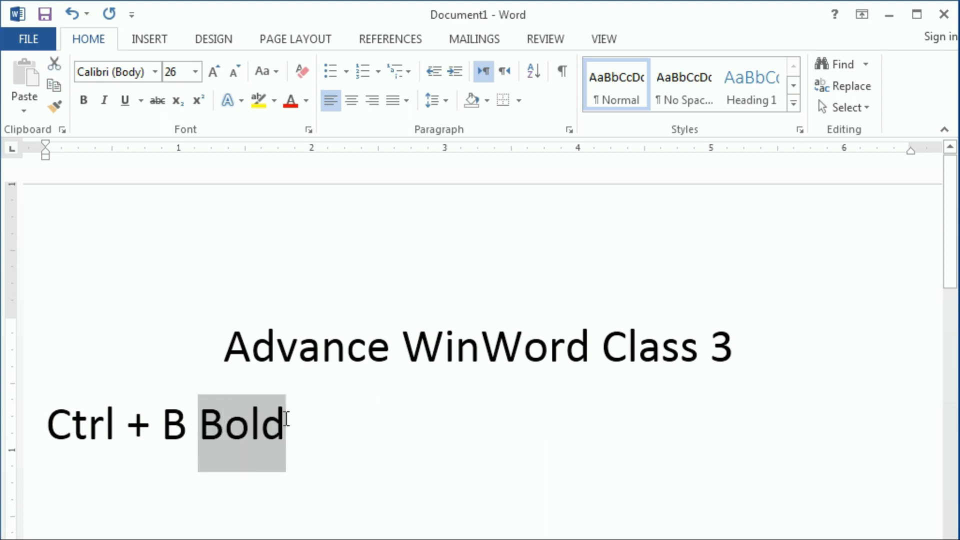
pyautogui.hotkey('ctrl', 'b')
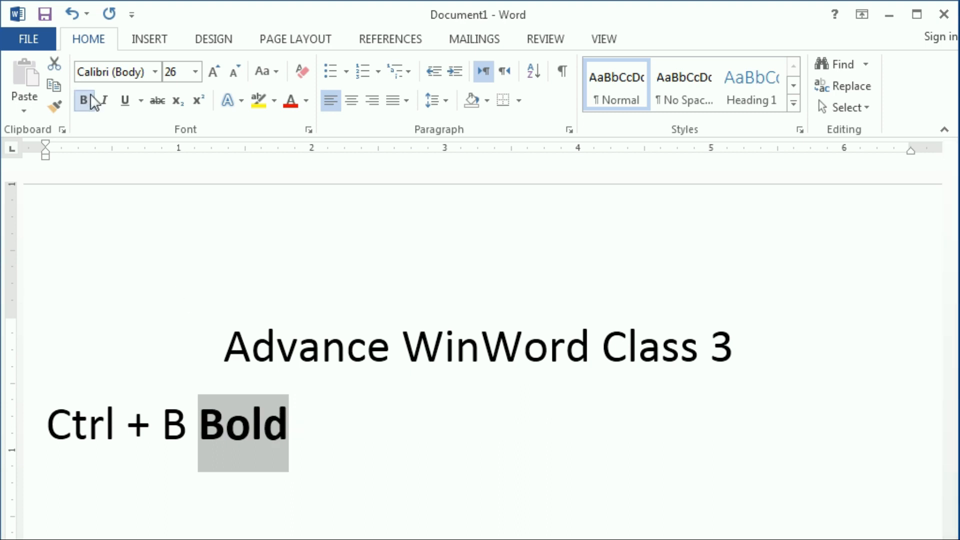
pyautogui.click(360, 466)
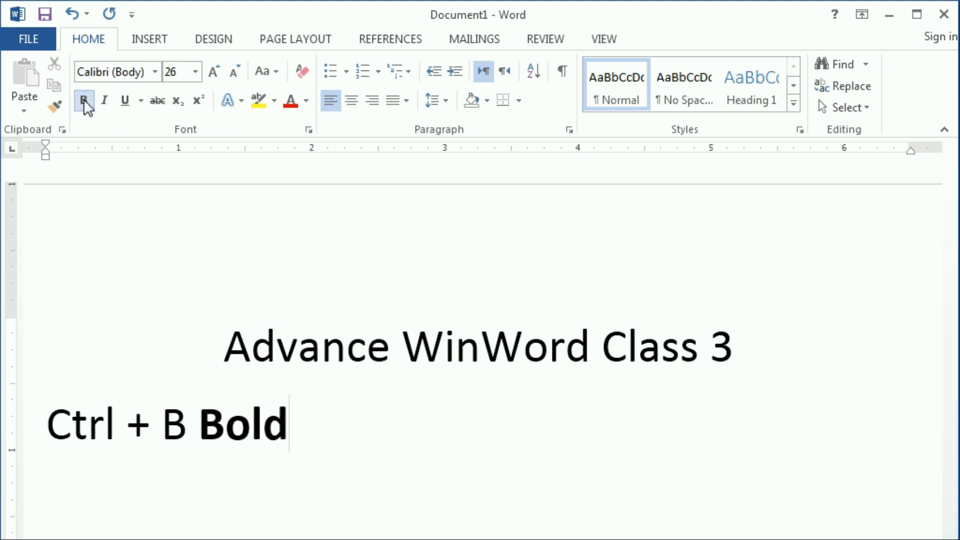
pyautogui.click(325, 345)
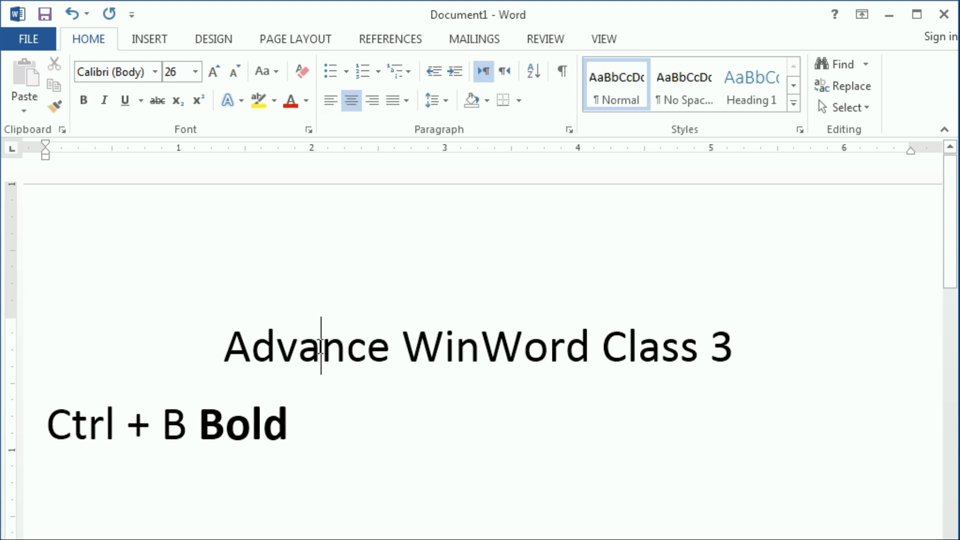
pyautogui.click(235, 429)
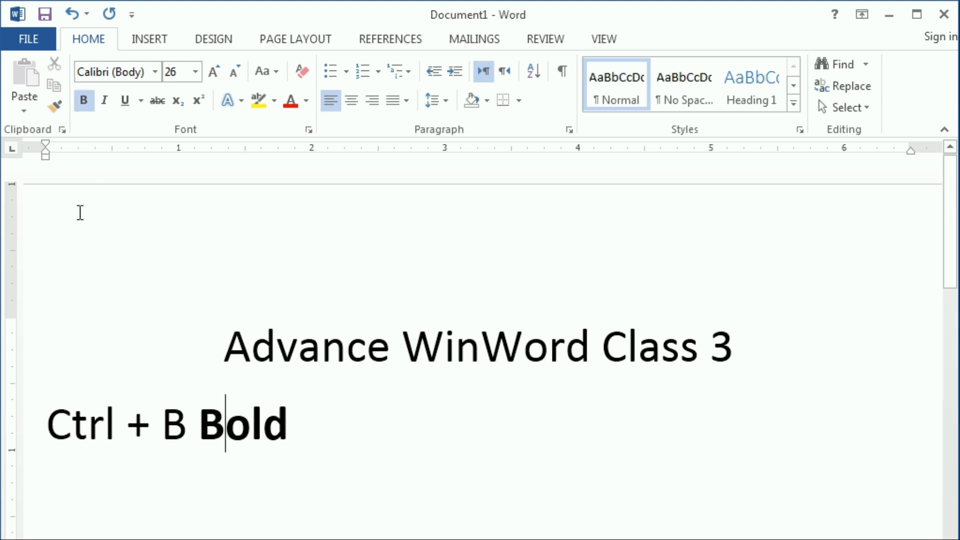
# Step: Start a new line below the Ctrl + B line and italicize the word WinWord in the title
pyautogui.click(392, 405)
pyautogui.press('Return')
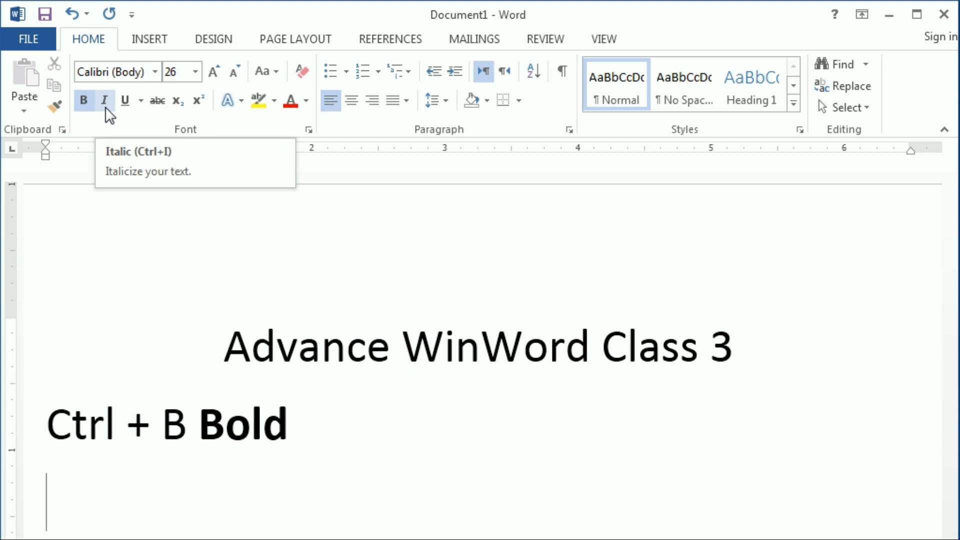
pyautogui.moveTo(403, 345); pyautogui.dragTo(592, 344)
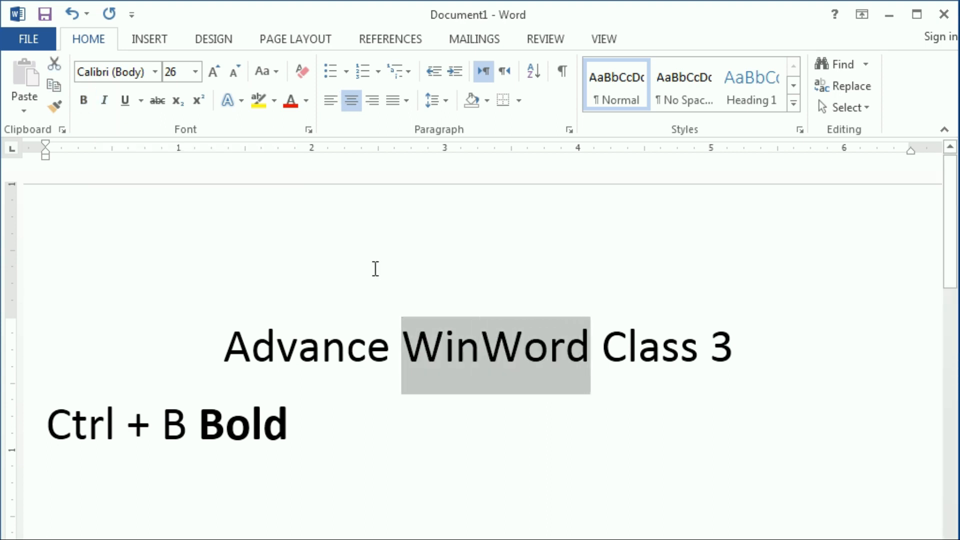
pyautogui.click(106, 103)
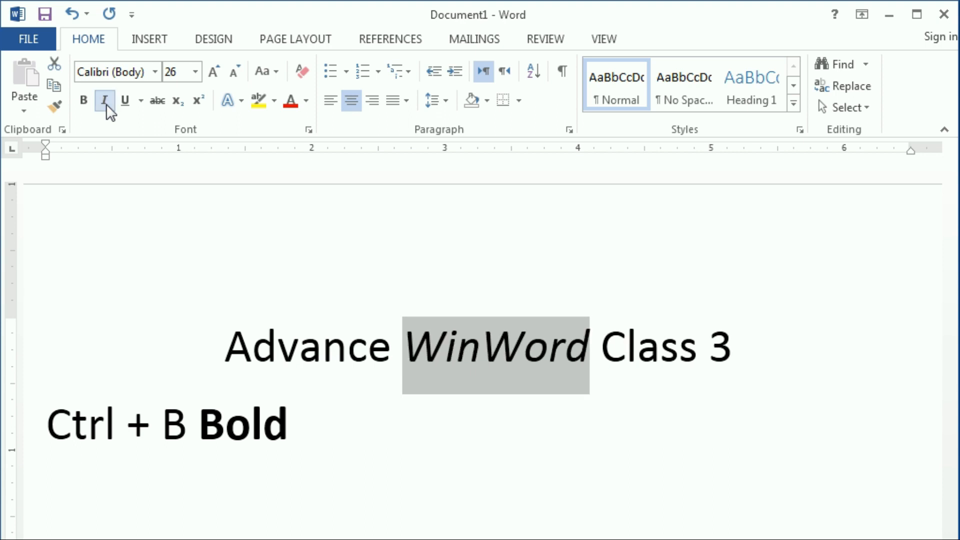
# Step: Add the line "Ctrl + I Italic" below the Ctrl + B line, without bold formatting
pyautogui.click(319, 424)
pyautogui.press('Return')
pyautogui.write('Ctrl + I')
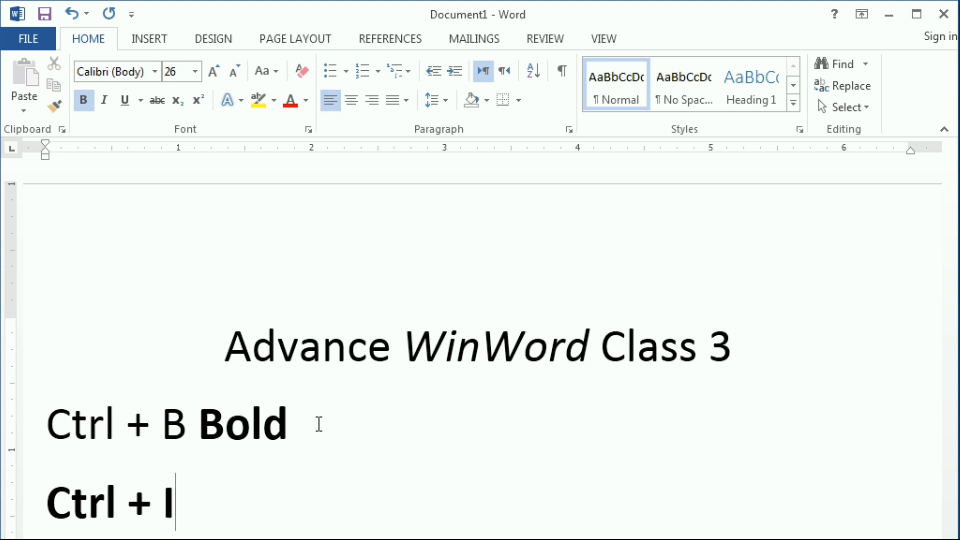
pyautogui.hotkey('shift', 'Home')
pyautogui.hotkey('ctrl', 'b')
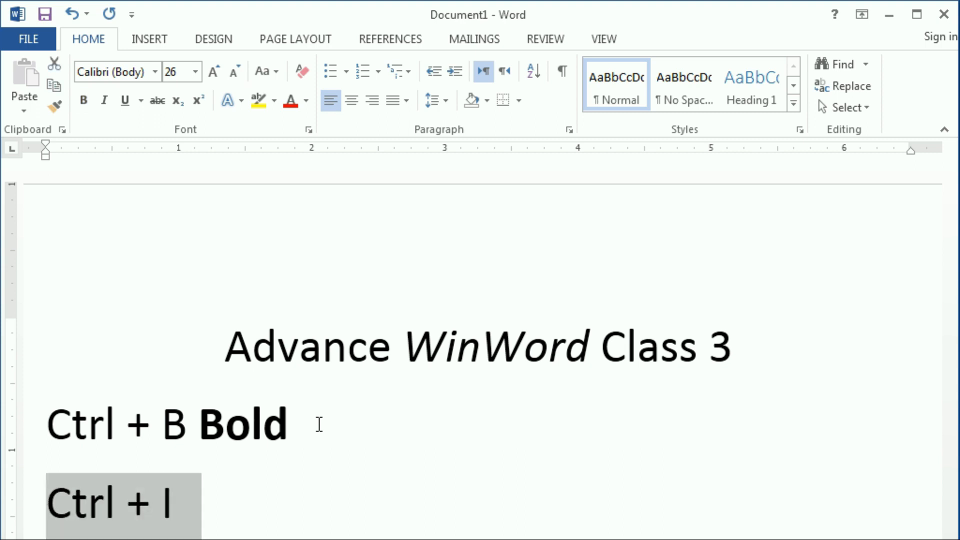
pyautogui.press('End')
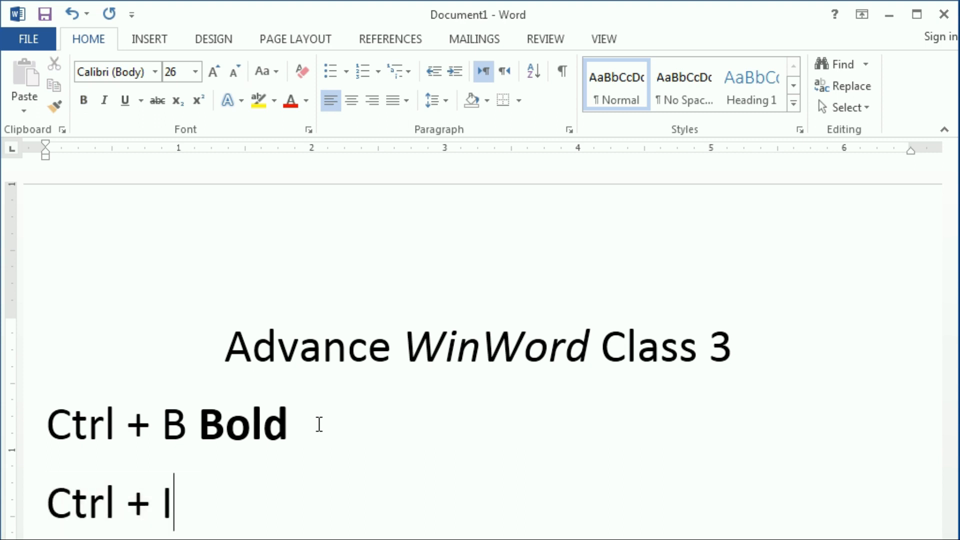
pyautogui.write('Ital')
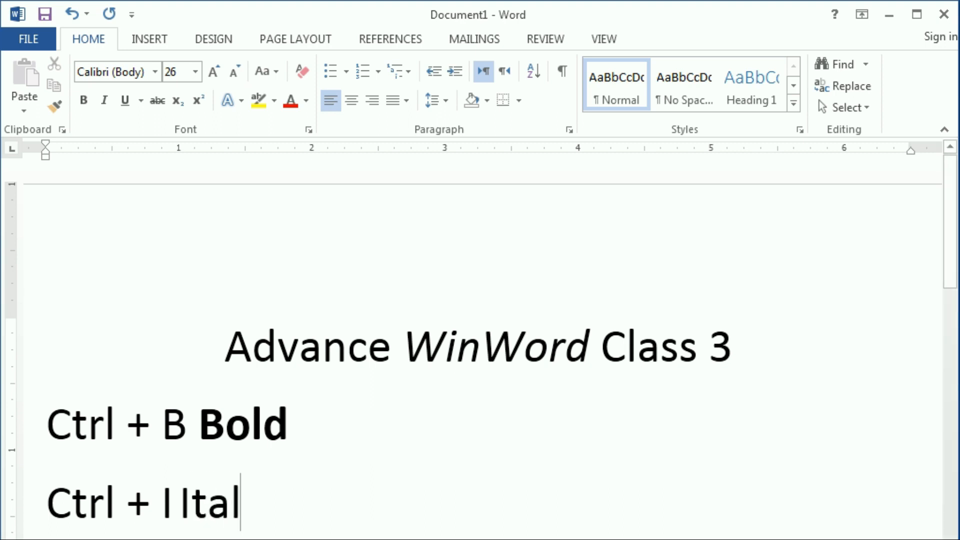
pyautogui.write('ic')
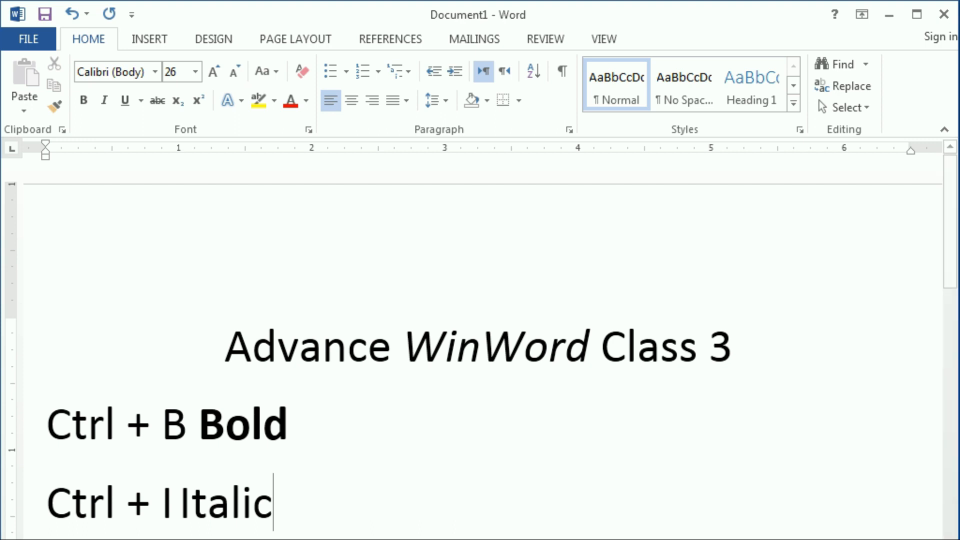
# Step: Try italic formatting on the word Italic in the Ctrl + I line, switching it on and off
pyautogui.doubleClick(239, 515)
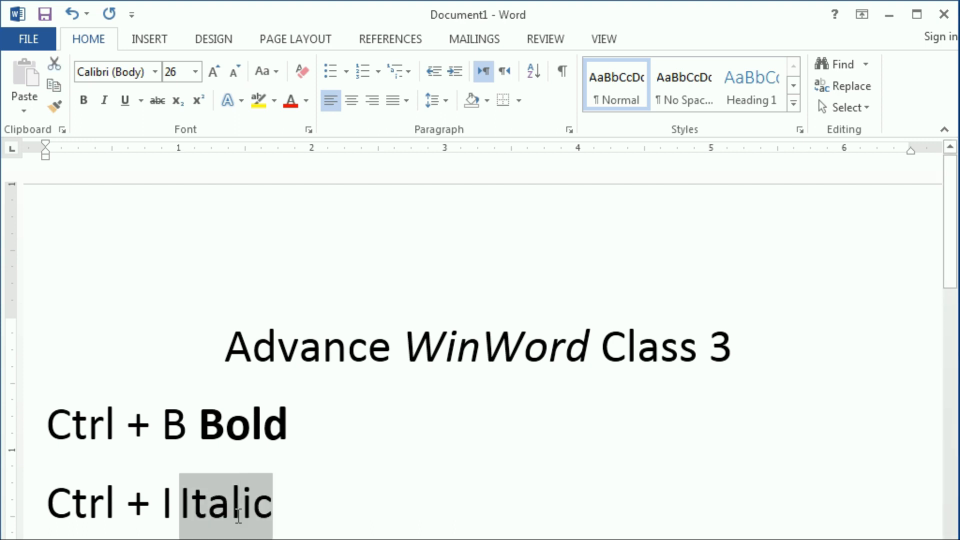
pyautogui.hotkey('ctrl', 'i')
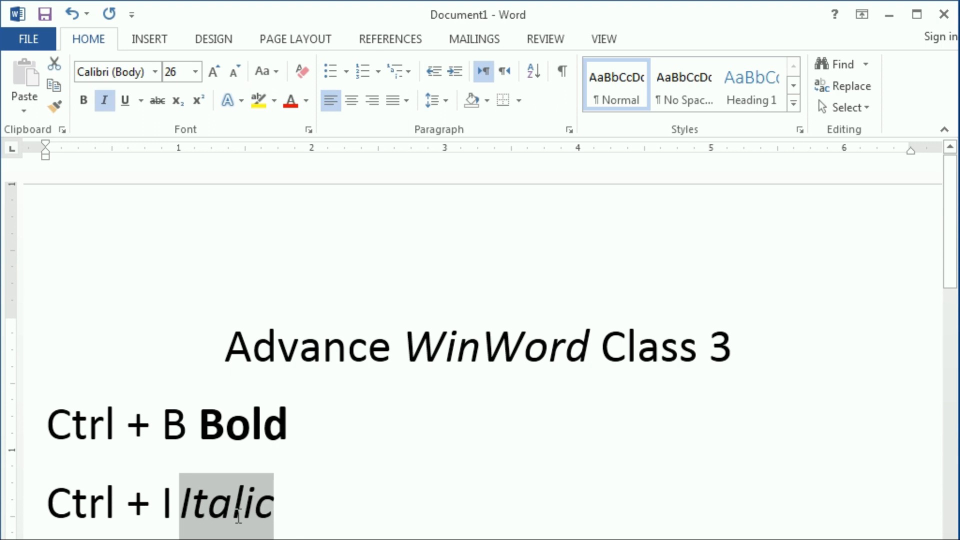
pyautogui.click(104, 100)
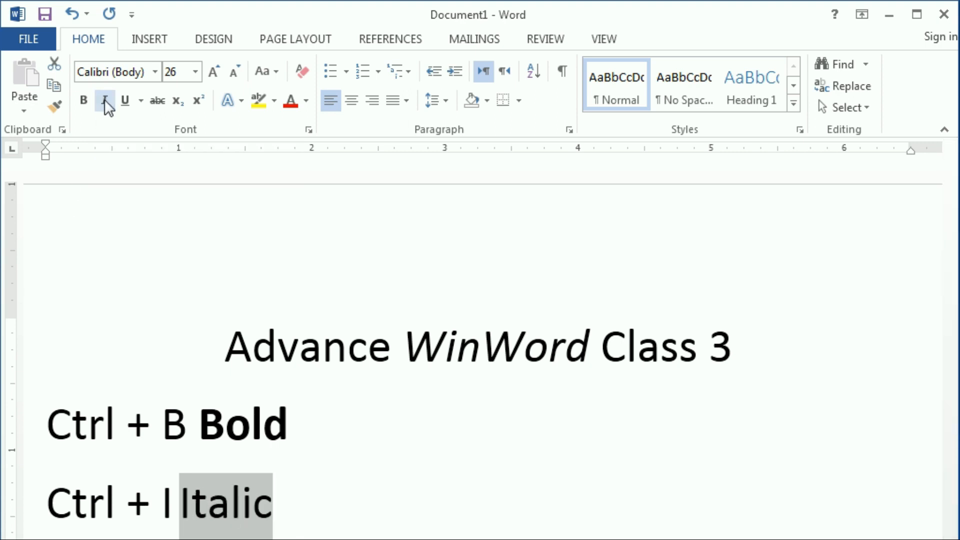
pyautogui.click(104, 100)
pyautogui.click(104, 99)
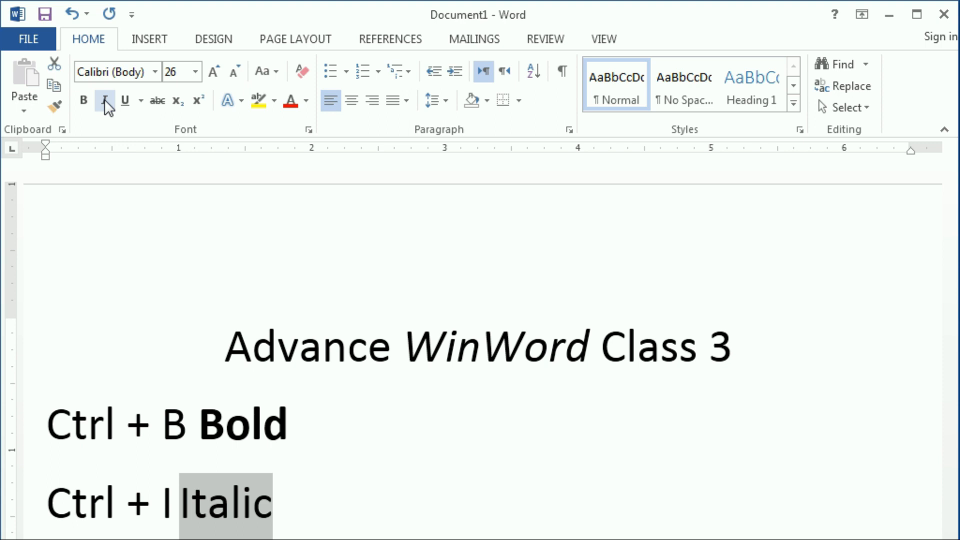
# Step: Underline the whole title, trying the single and double styles and settling on the dotted underline
pyautogui.click(141, 101)
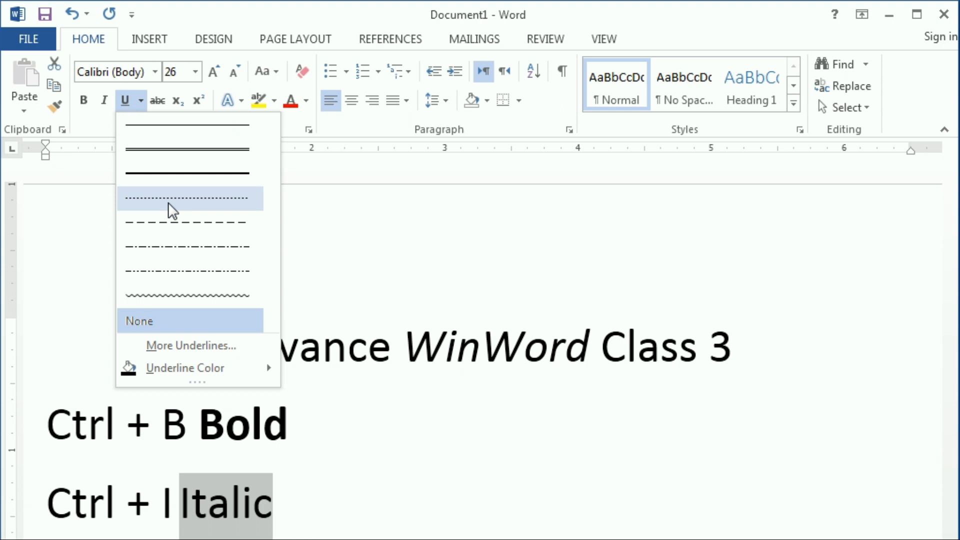
pyautogui.click(475, 392)
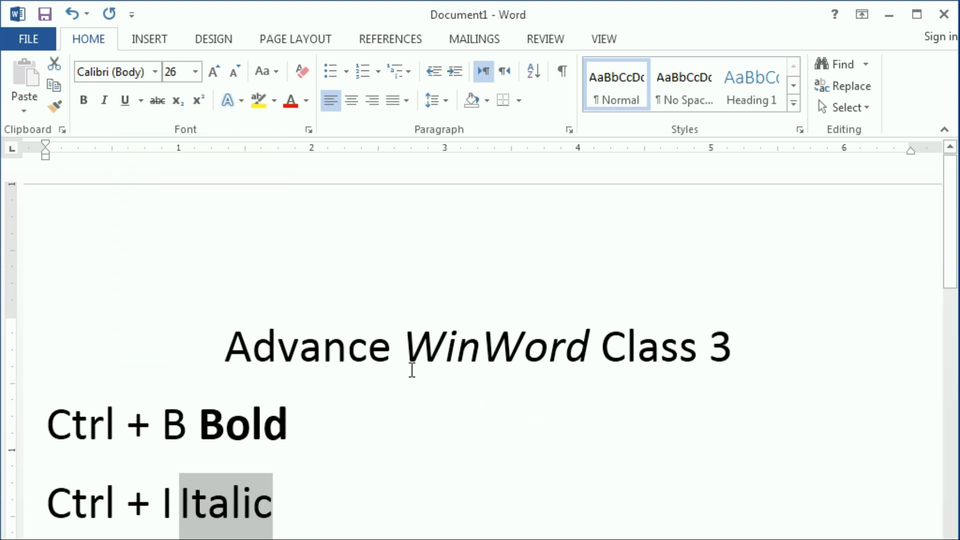
pyautogui.moveTo(242, 342); pyautogui.dragTo(750, 345)
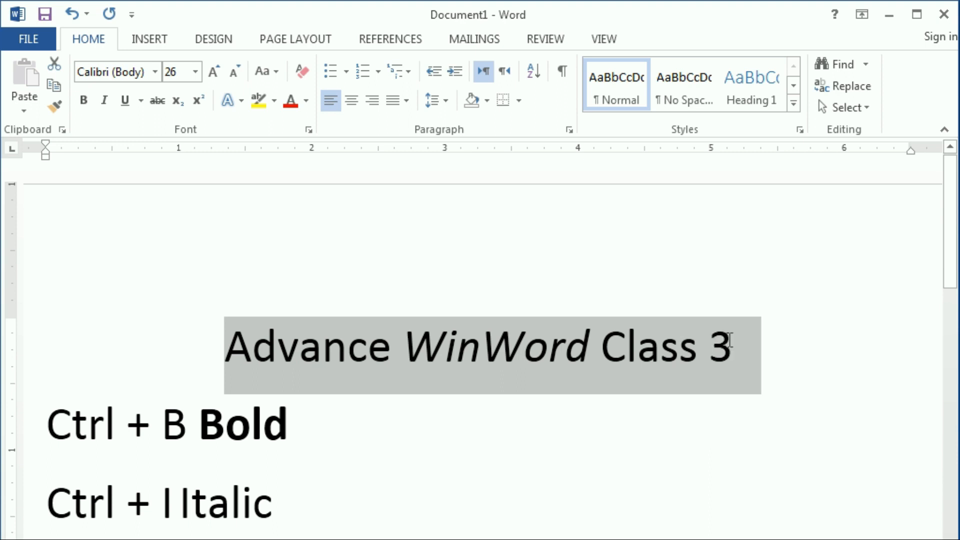
pyautogui.hotkey('ctrl', 'e')
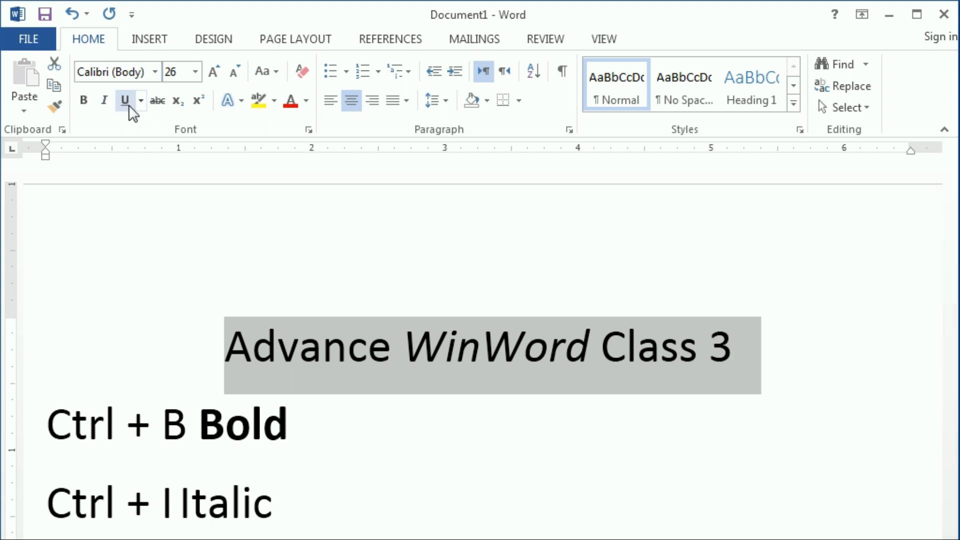
pyautogui.click(141, 101)
pyautogui.click(145, 125)
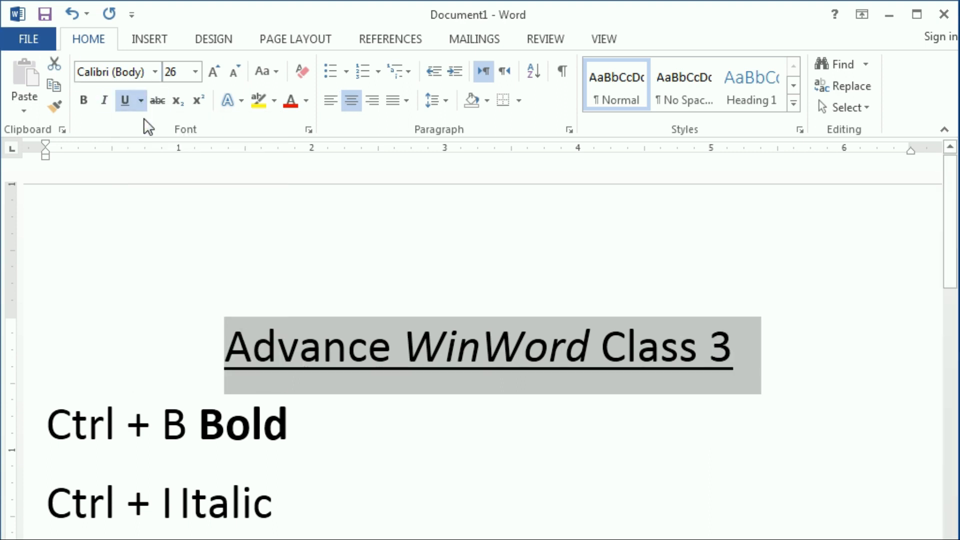
pyautogui.click(141, 106)
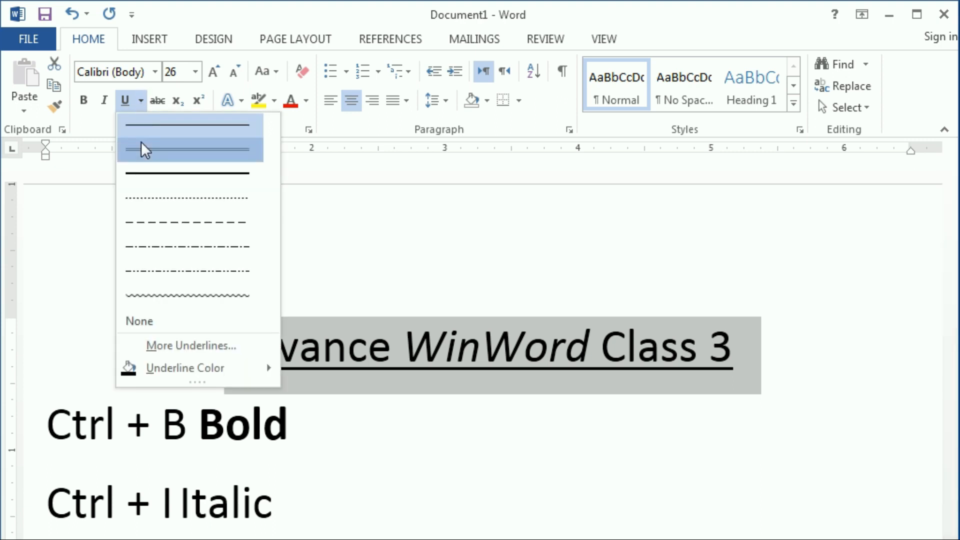
pyautogui.click(142, 145)
pyautogui.click(142, 102)
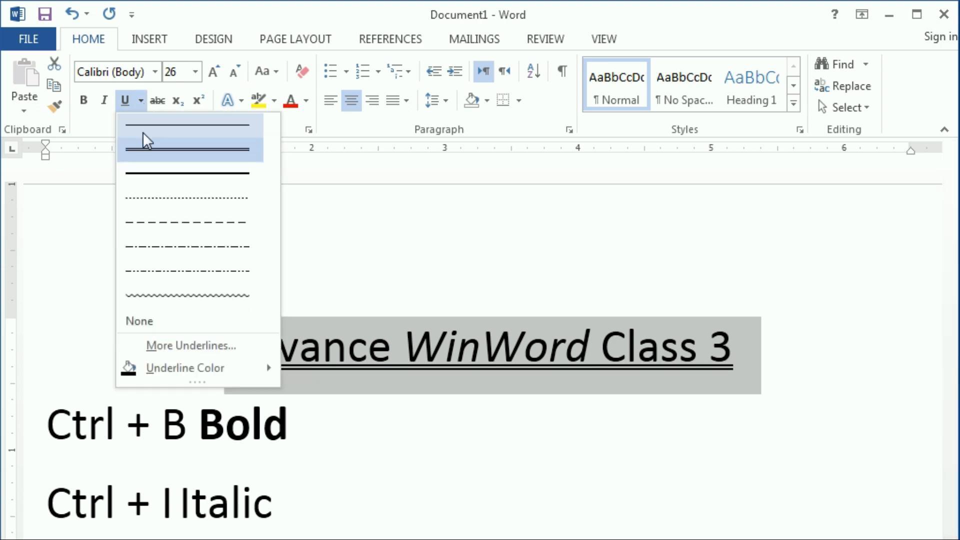
pyautogui.click(145, 196)
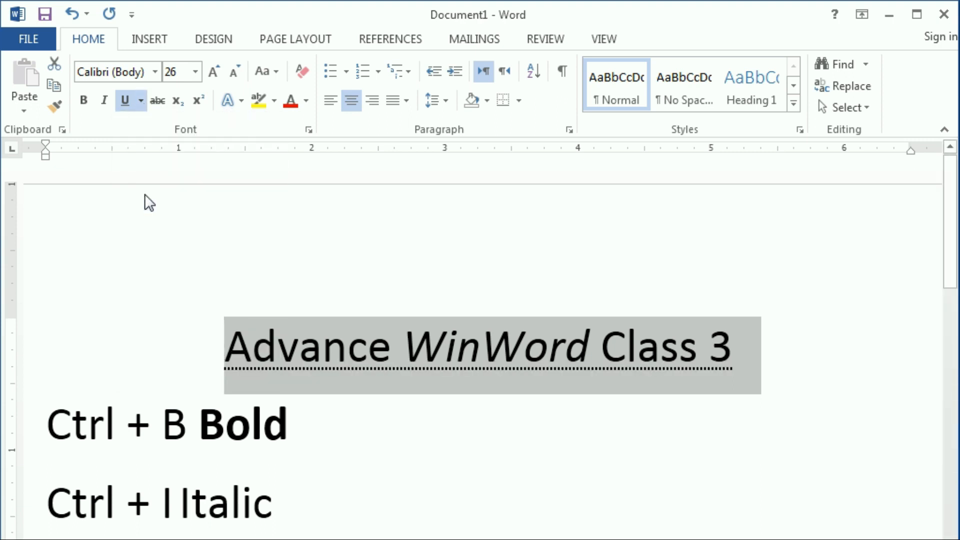
# Step: Set the color of the title's dotted underline to the standard dark red
pyautogui.click(138, 103)
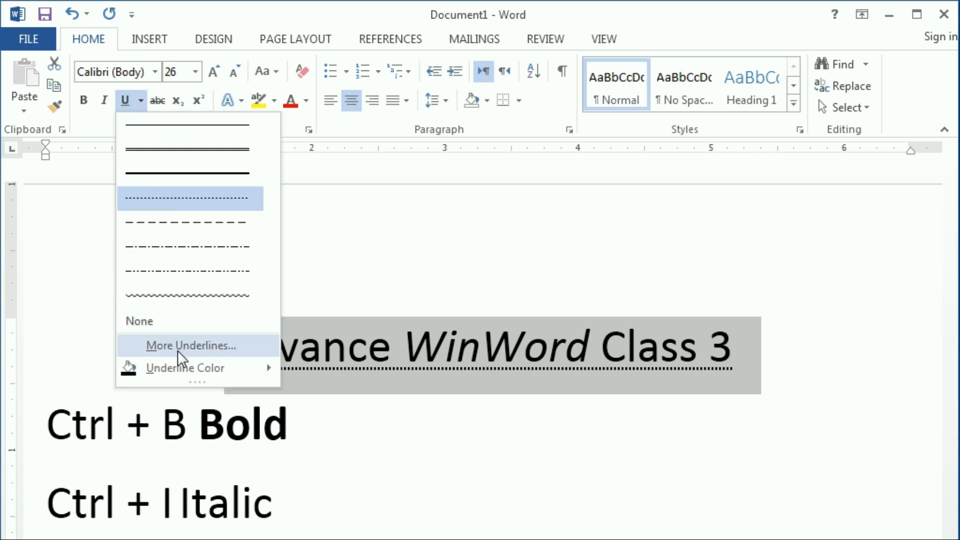
pyautogui.moveTo(185, 367)
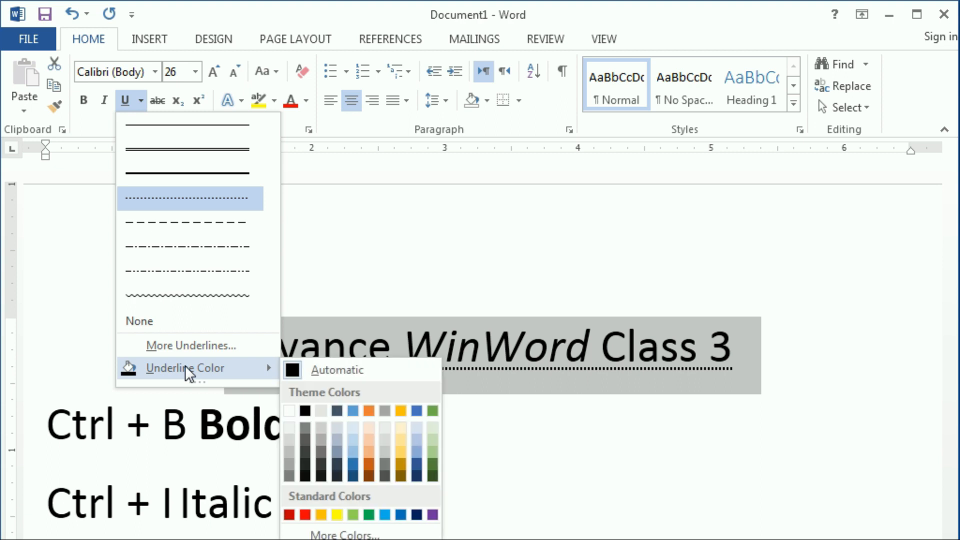
pyautogui.click(289, 514)
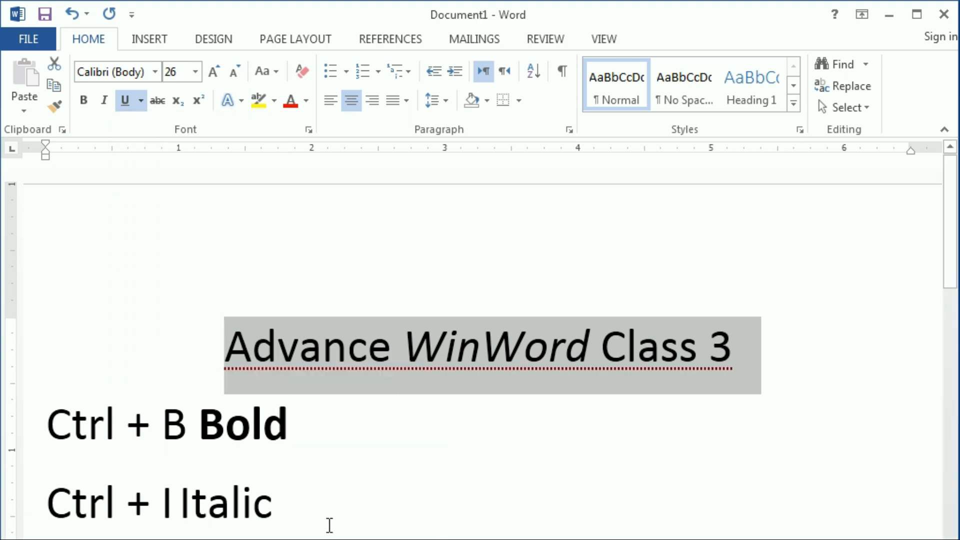
# Step: Add the line "Ctrl + U Underline" below the Ctrl + I line
pyautogui.click(320, 510)
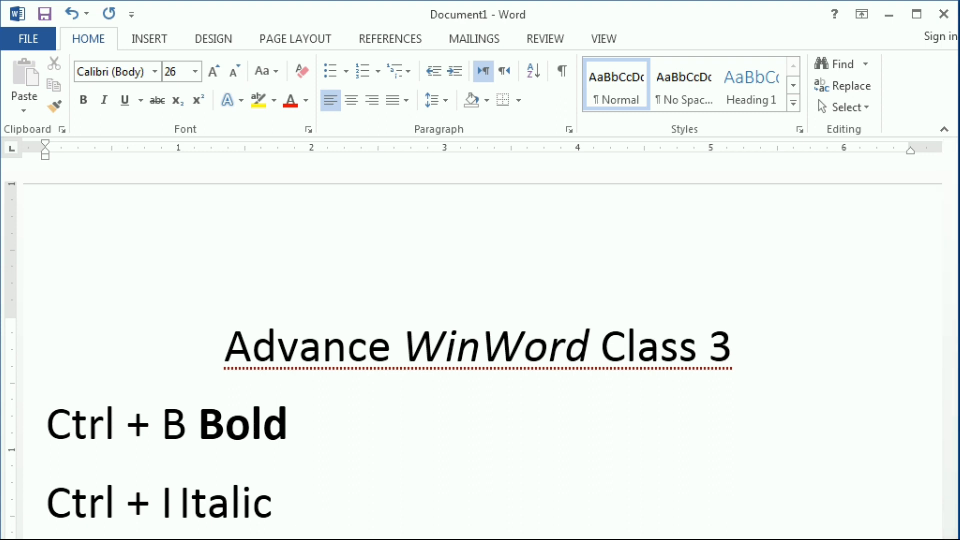
pyautogui.press('BackSpace')
pyautogui.press('BackSpace')
pyautogui.press('BackSpace')
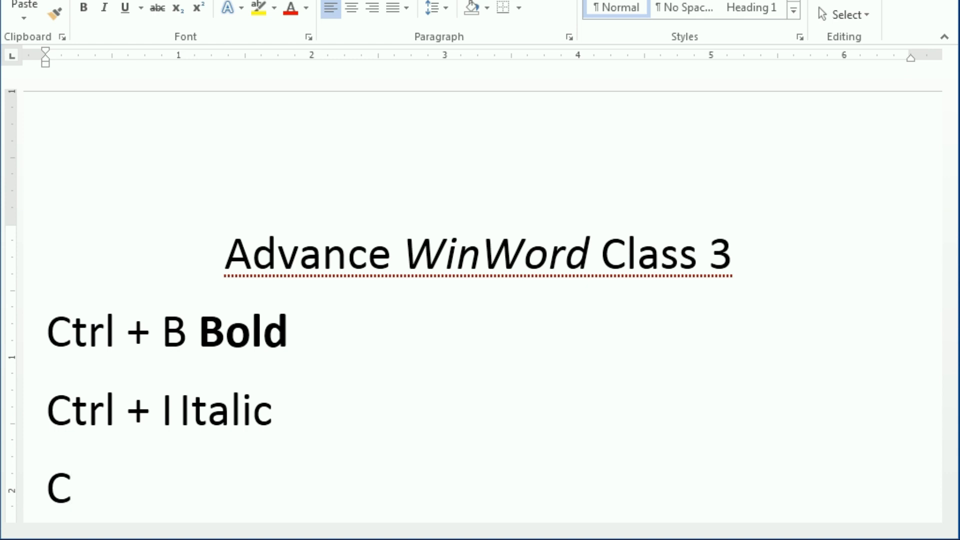
pyautogui.write('trl')
pyautogui.press('Return')
pyautogui.press('BackSpace')
pyautogui.write('+ U ')
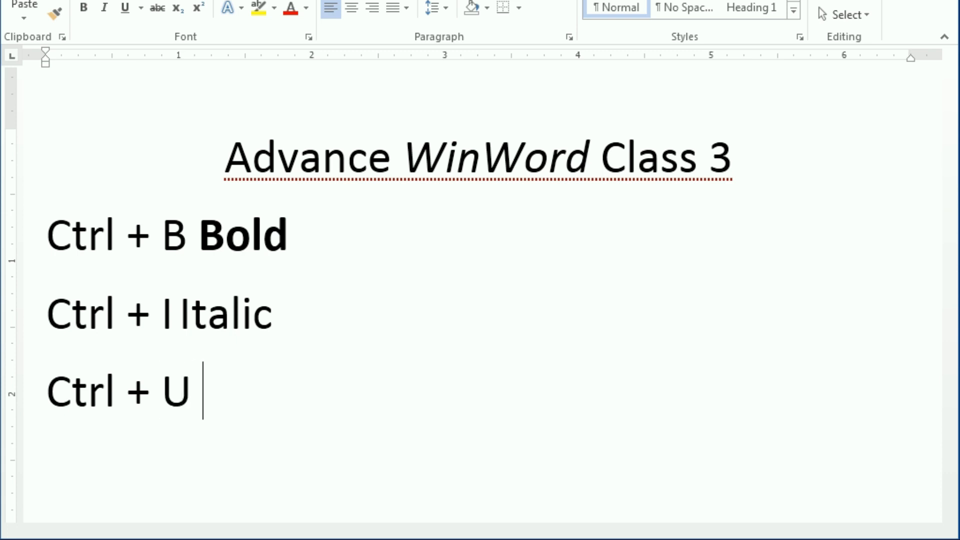
pyautogui.write('Underline')
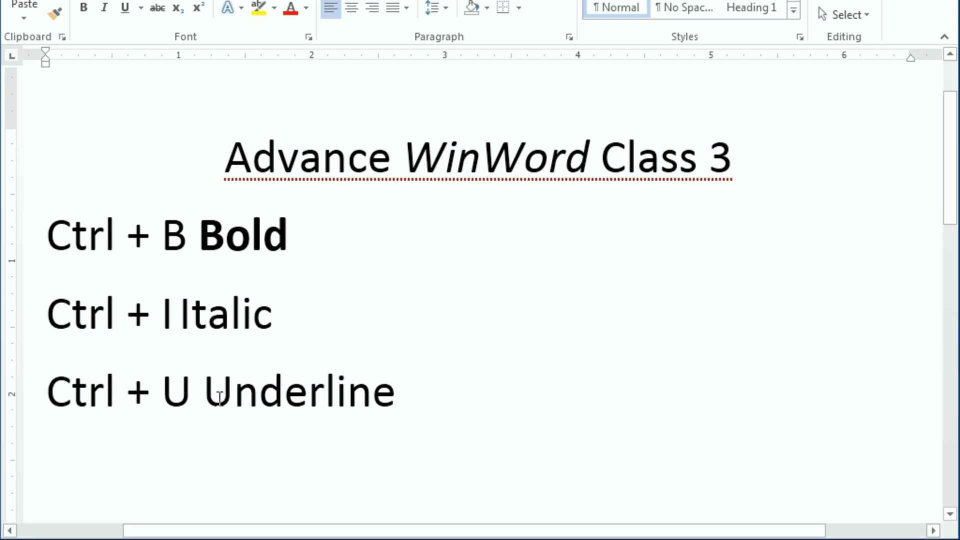
# Step: Apply a single underline to the word Underline in the Ctrl + U line
pyautogui.doubleClick(265, 400)
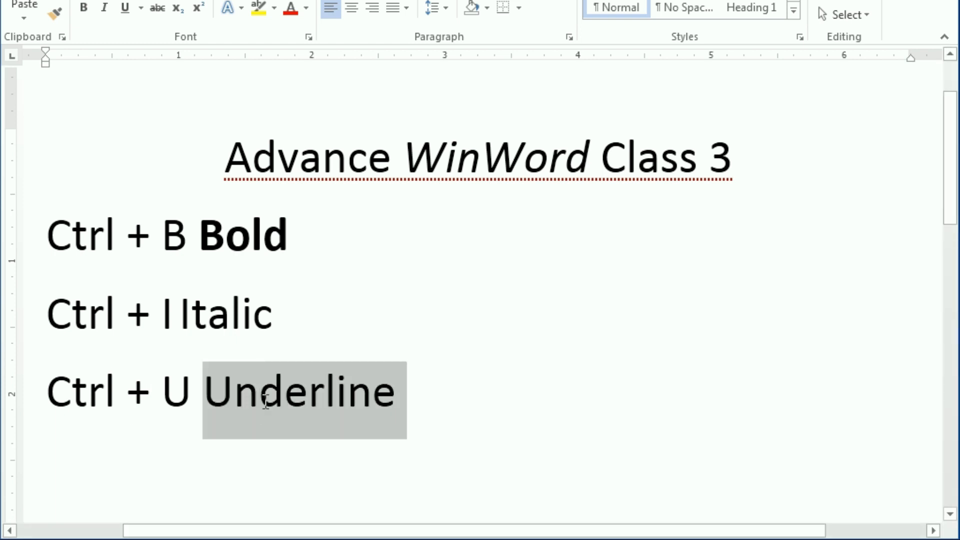
pyautogui.hotkey('shift', 'Left')
pyautogui.hotkey('ctrl', 'u')
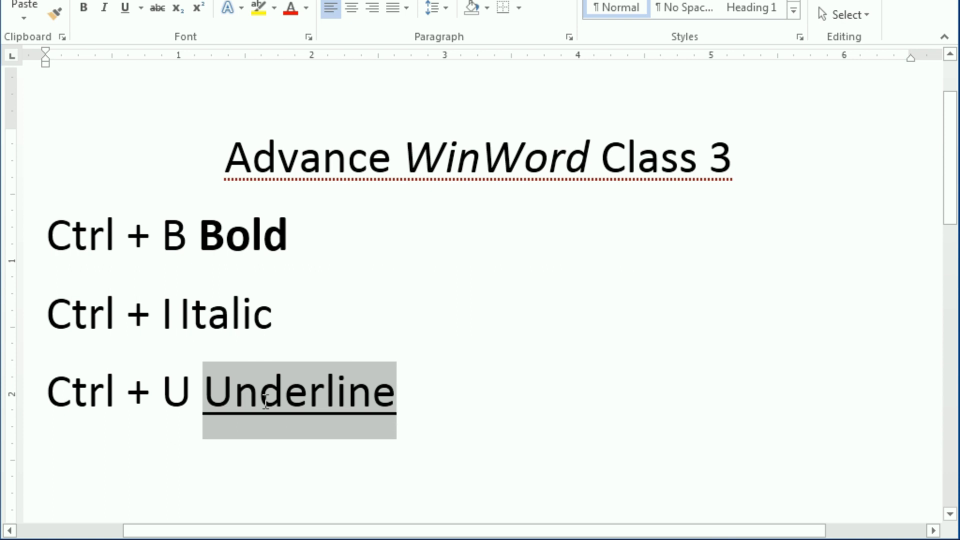
# Step: Add the line "Ctrl + shift + D double Underline" below the Ctrl + U line
pyautogui.click(117, 444)
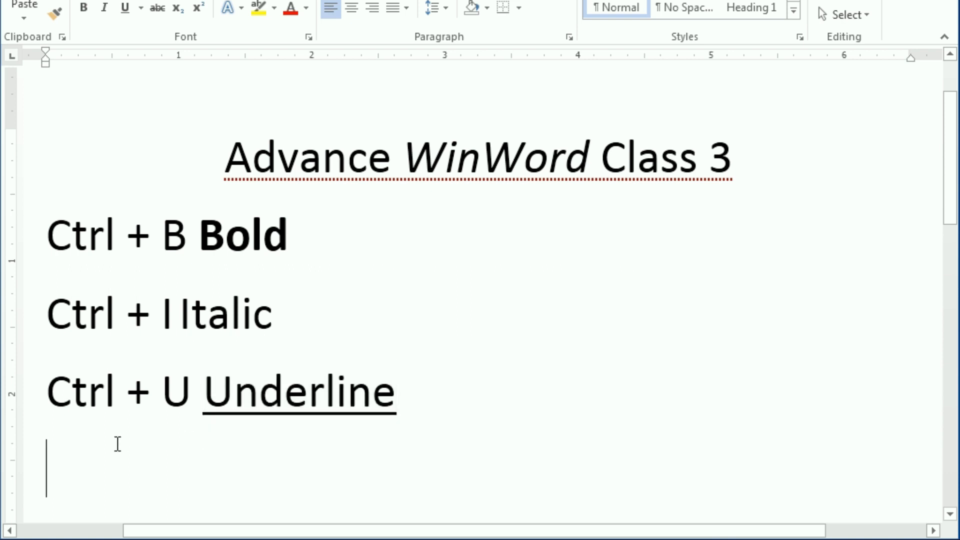
pyautogui.write('Ctrl |')
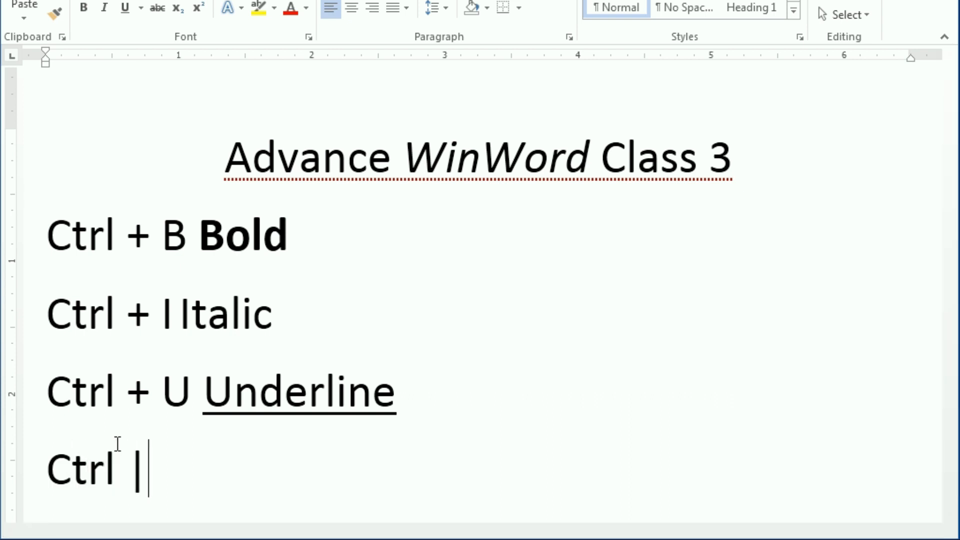
pyautogui.press('BackSpace')
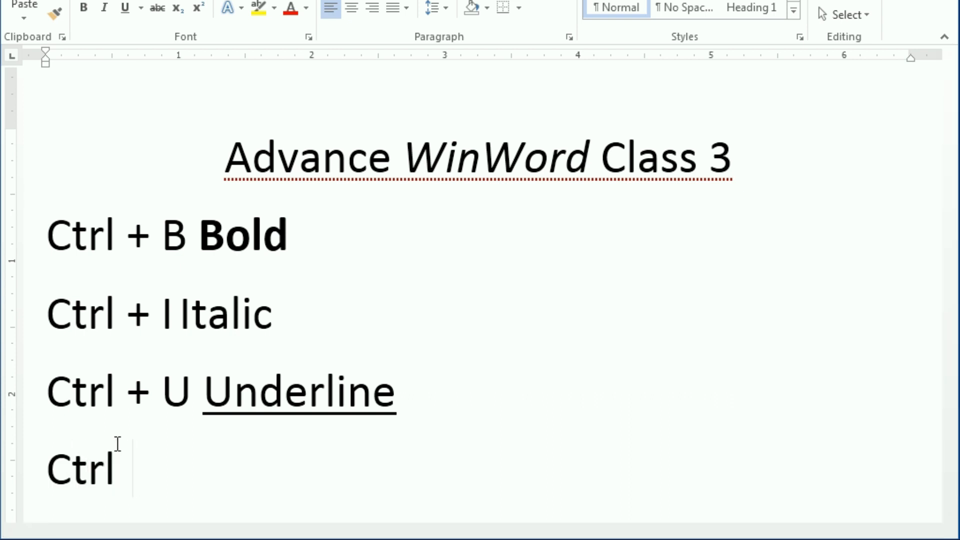
pyautogui.write('+ s')
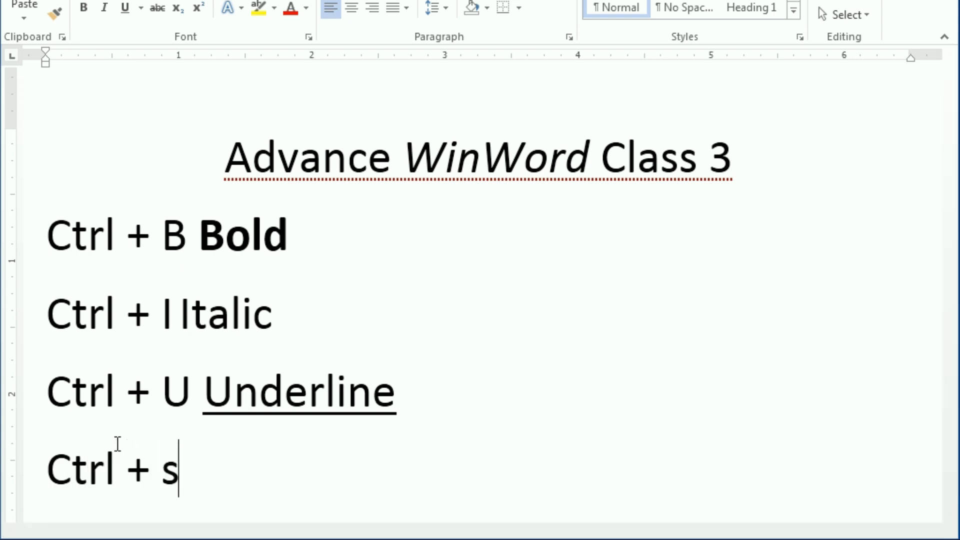
pyautogui.write('hift + D ')
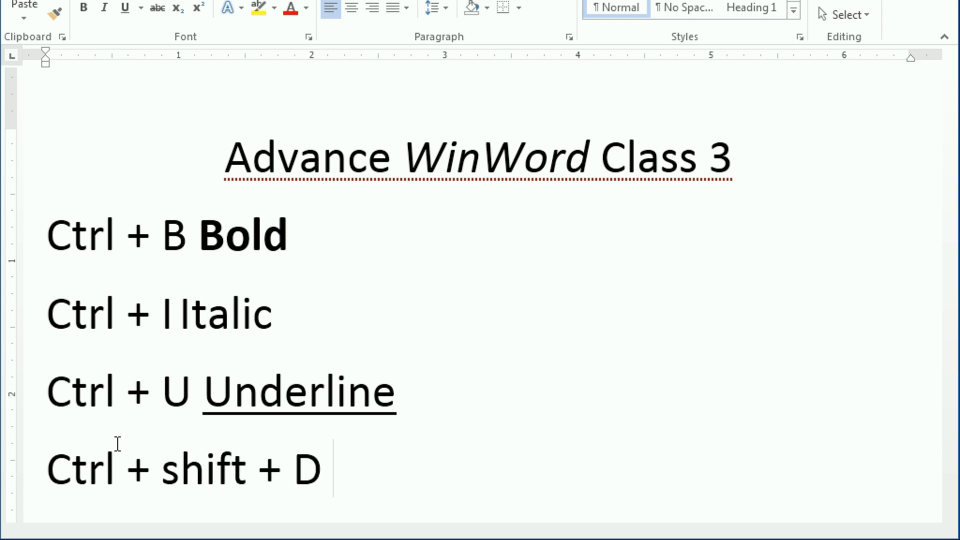
pyautogui.write('double Underline')
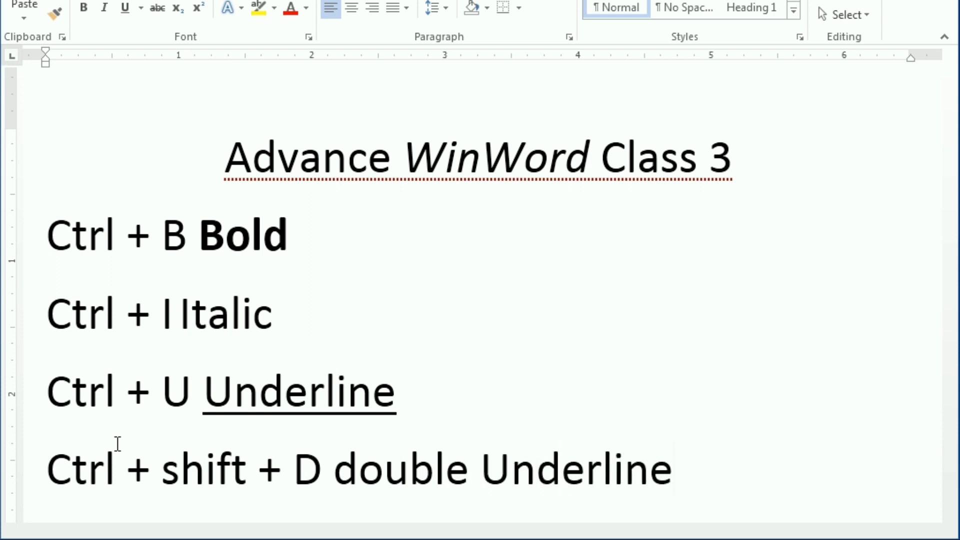
# Step: Apply a double underline to the words "double Underline" in the Ctrl + shift + D line
pyautogui.hotkey('shift', 'Left')
pyautogui.hotkey('shift', 'Left')
pyautogui.hotkey('shift', 'Left')
pyautogui.hotkey('shift', 'Left')
pyautogui.hotkey('shift', 'Left')
pyautogui.hotkey('shift', 'Left')
pyautogui.hotkey('shift', 'Left')
pyautogui.hotkey('shift', 'Left')
pyautogui.hotkey('shift', 'Left')
pyautogui.hotkey('shift', 'Left')
pyautogui.hotkey('shift', 'Left')
pyautogui.hotkey('shift', 'Left')
pyautogui.hotkey('shift', 'Left')
pyautogui.hotkey('shift', 'Left')
pyautogui.hotkey('shift', 'Left')
pyautogui.hotkey('shift', 'Left')
pyautogui.hotkey('shift', 'Left')
pyautogui.hotkey('shift', 'Left')
pyautogui.hotkey('shift', 'Right')
pyautogui.hotkey('shift', 'Right')
pyautogui.hotkey('shift', 'Right')
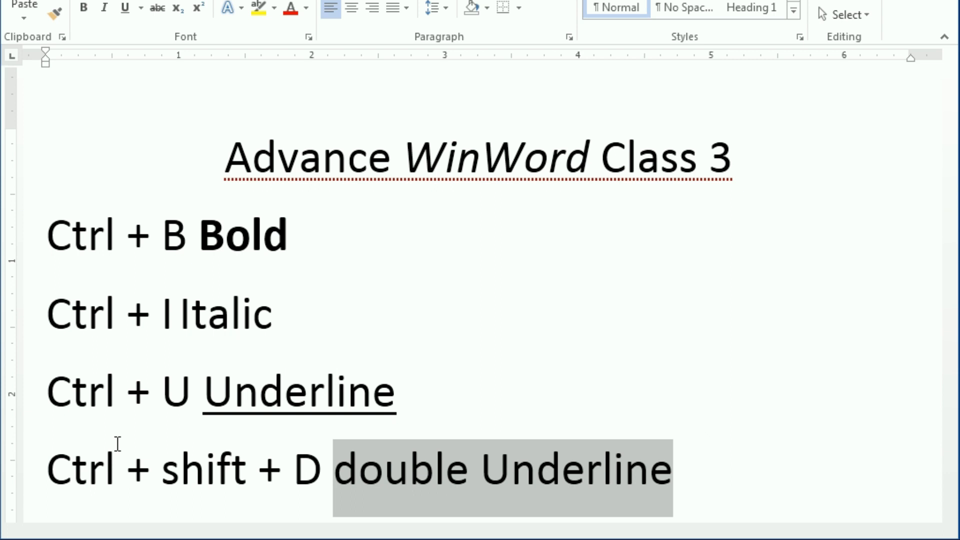
pyautogui.hotkey('ctrl', 'shift', 'd')
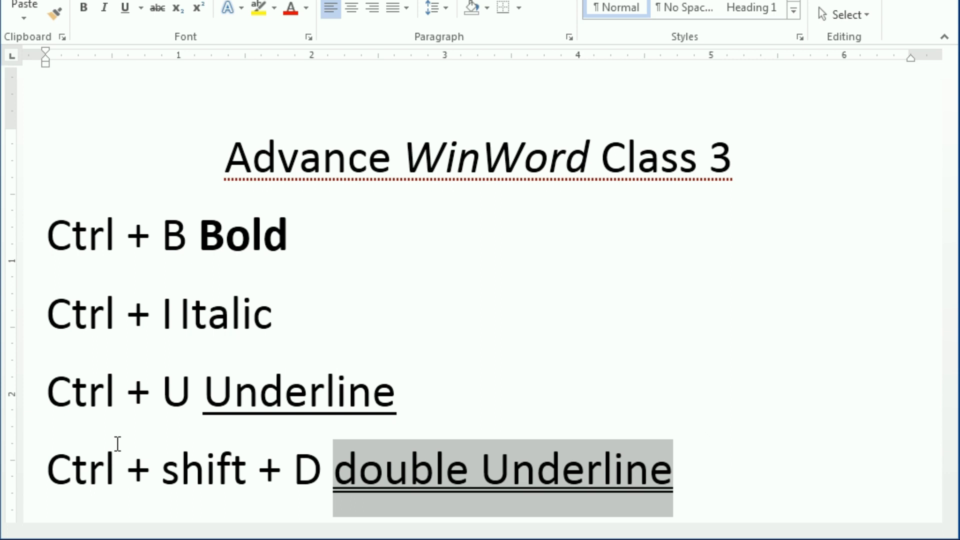
# Step: Capitalize the word "double" in the double-underlined text as "Double"
pyautogui.press('Left')
pyautogui.press('Left')
pyautogui.press('Right')
pyautogui.press('Right')
pyautogui.press('Right')
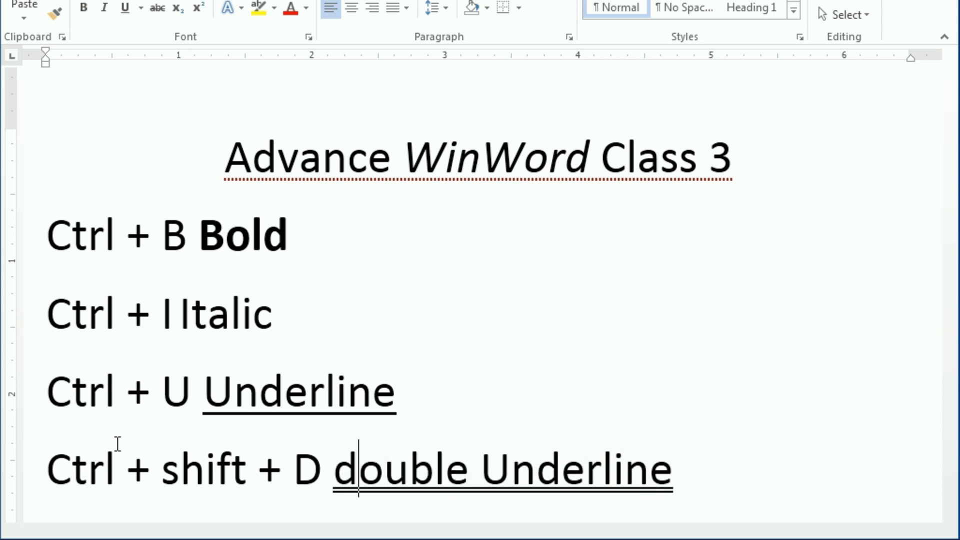
pyautogui.hotkey('shift', 'F3')
pyautogui.press('End')
# Step: Add the line "Ctrl + Shift + W Word by word underline" below and apply words-only underlining to its description
pyautogui.press('Return')
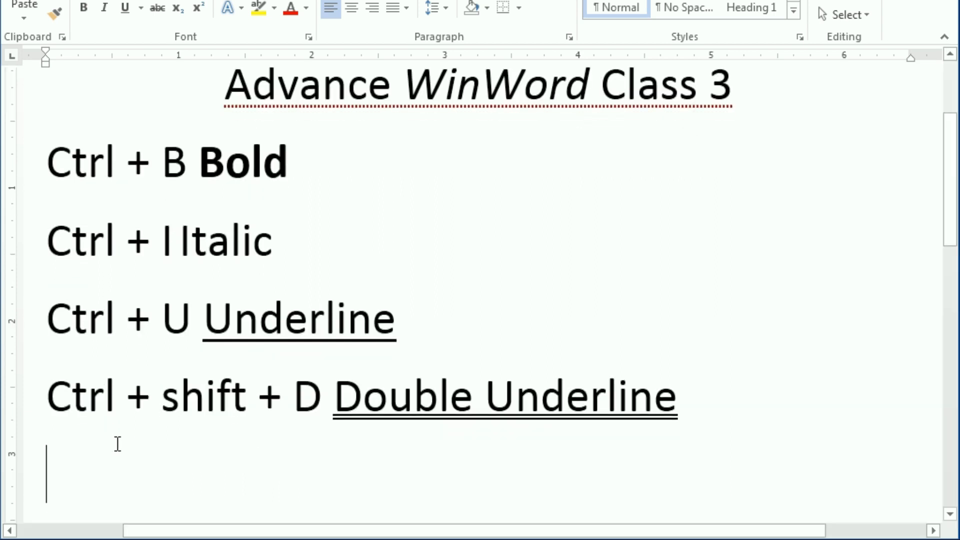
pyautogui.write('Ctrl + ')
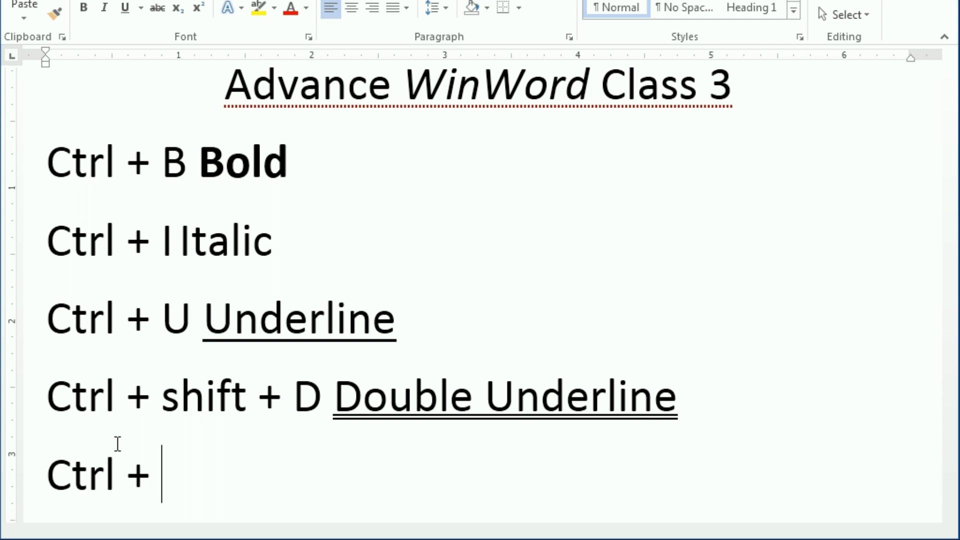
pyautogui.write('Shi')
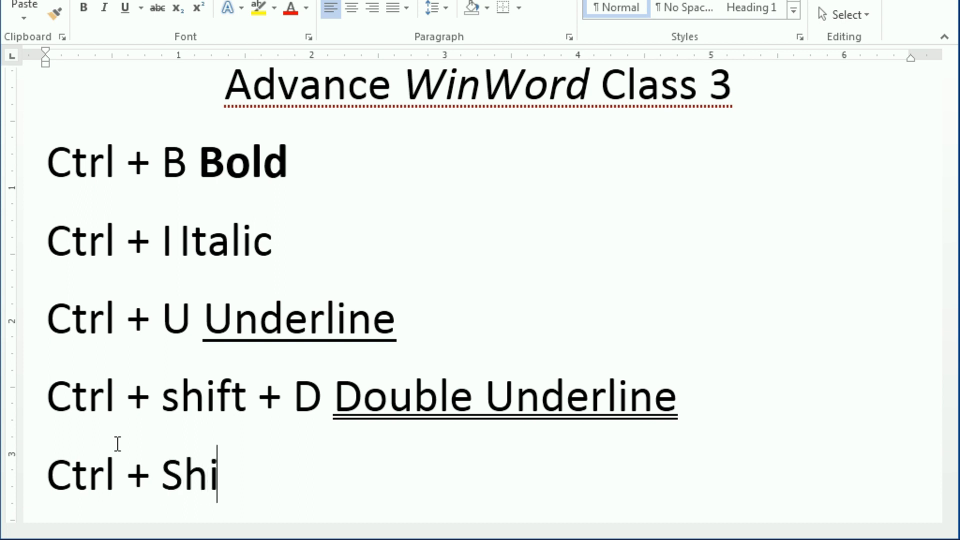
pyautogui.write('ft + W ')
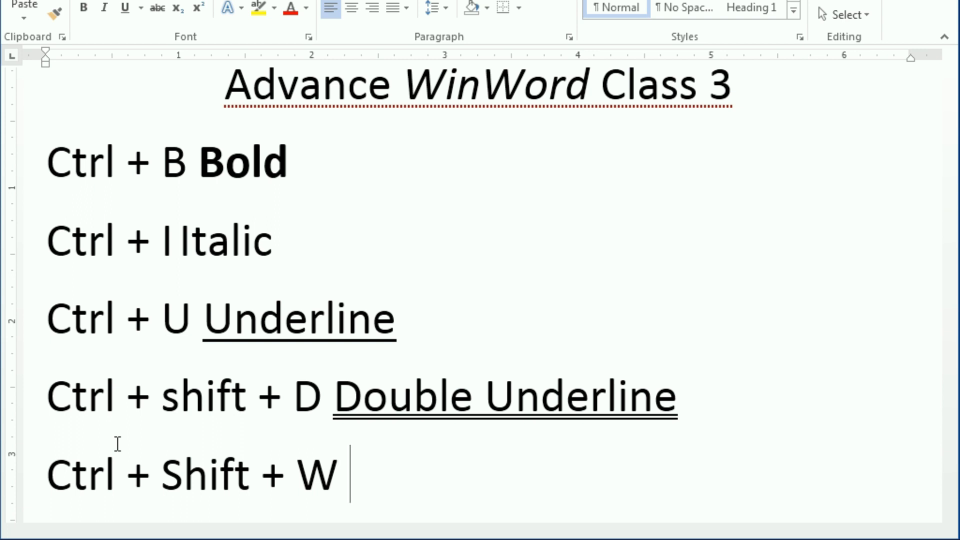
pyautogui.write('Word ')
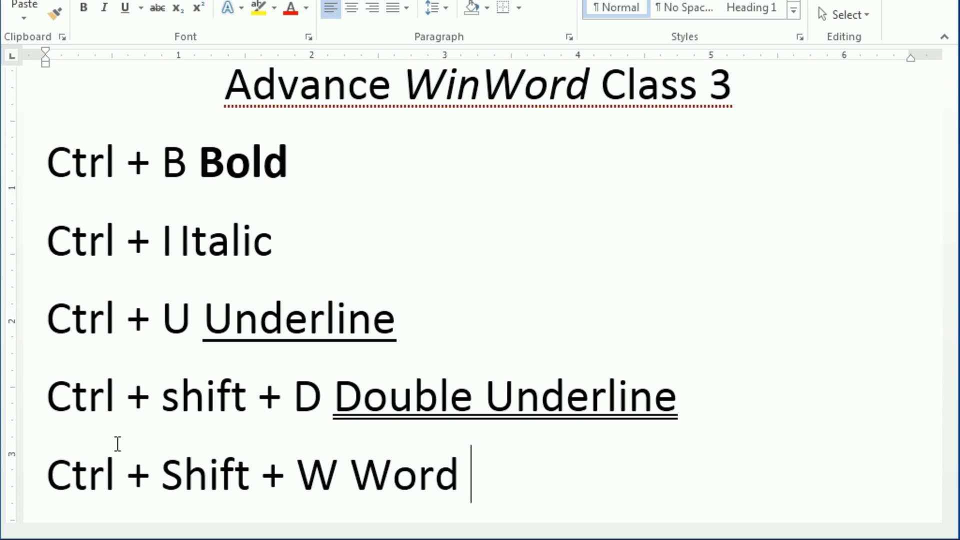
pyautogui.write('by wor')
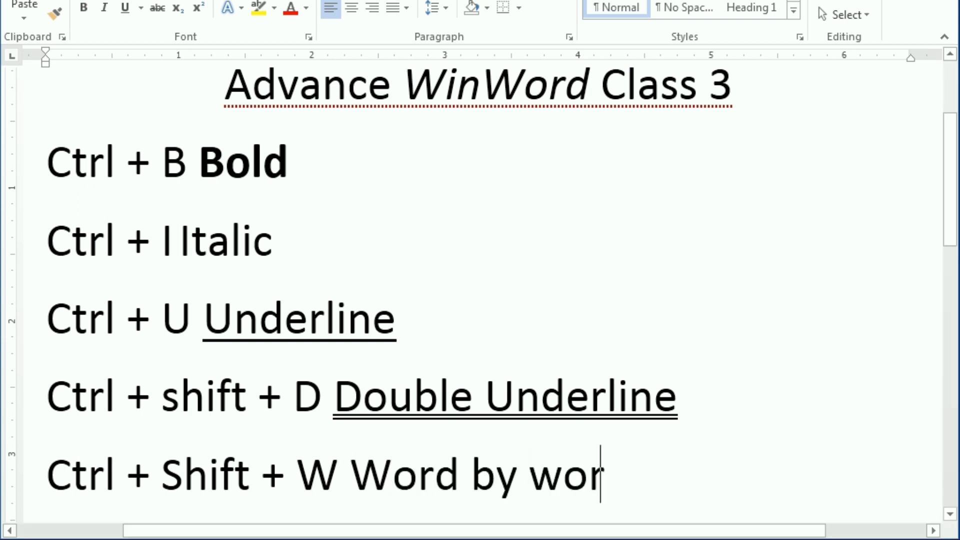
pyautogui.write('d underline')
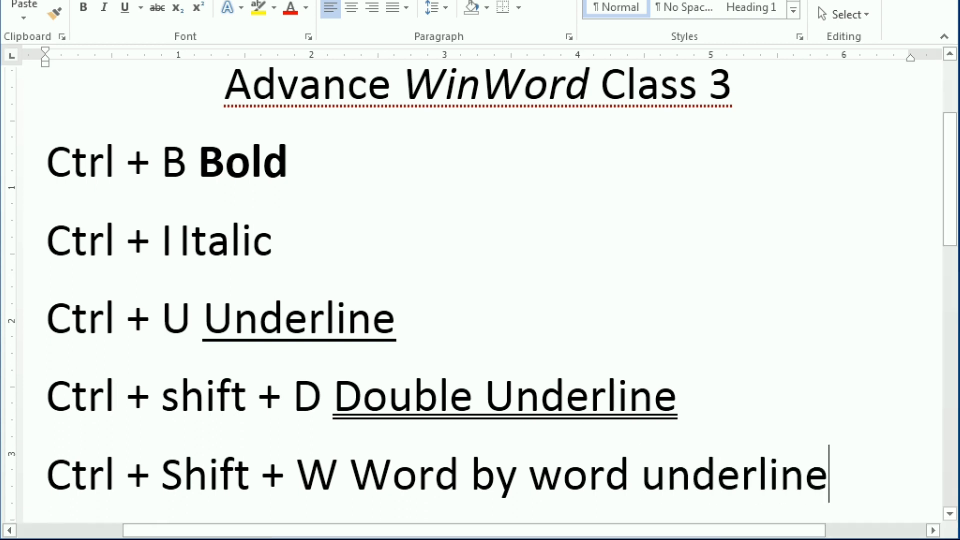
pyautogui.moveTo(350, 472); pyautogui.dragTo(726, 490)
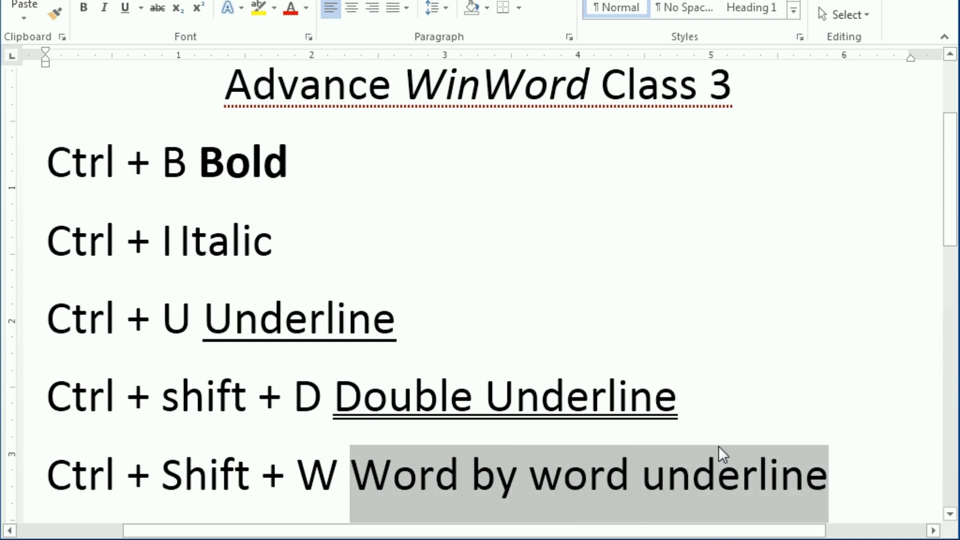
pyautogui.hotkey('ctrl', 'shift', 'w')
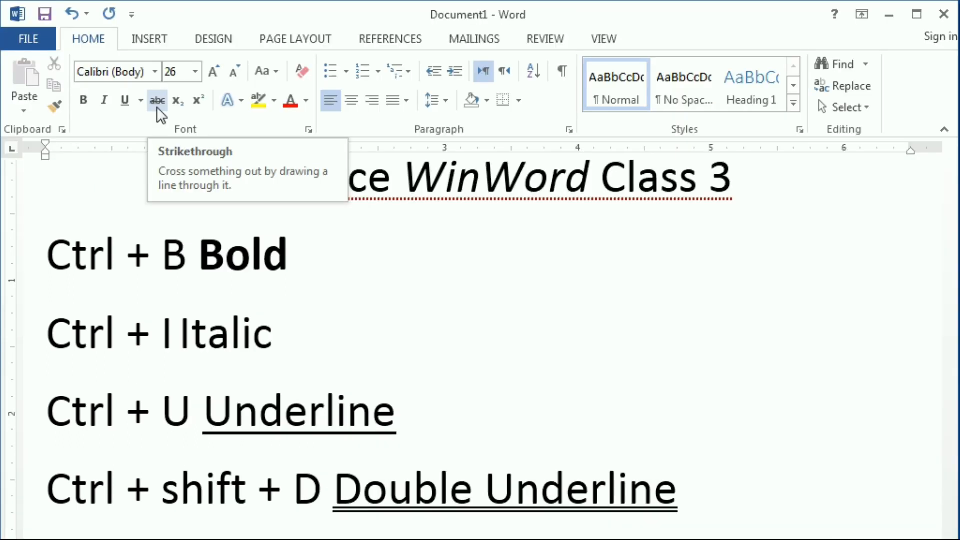
# Step: Add a misspelled and a correctly spelled version of a first name in bold after Bold in the Ctrl + B line, separated by tabs
pyautogui.click(379, 262)
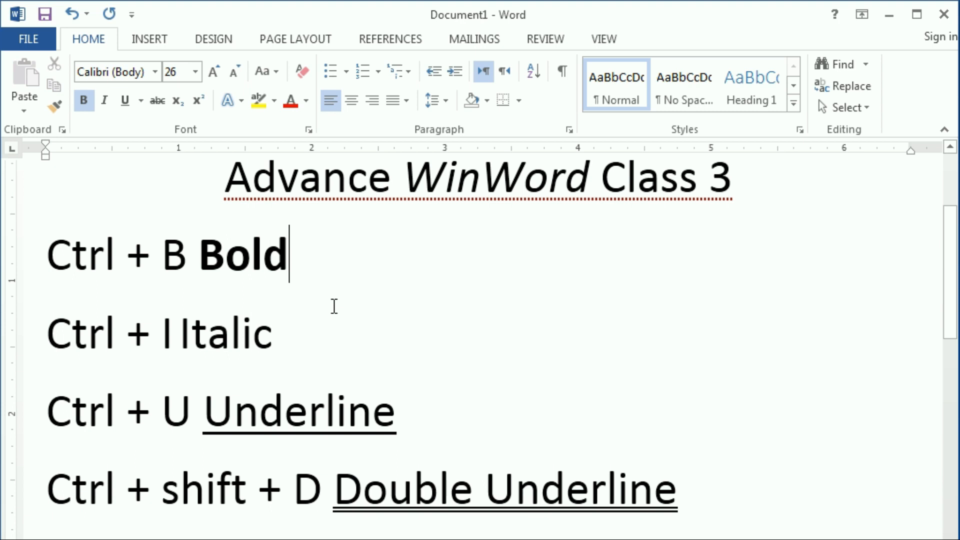
pyautogui.press('Tab')
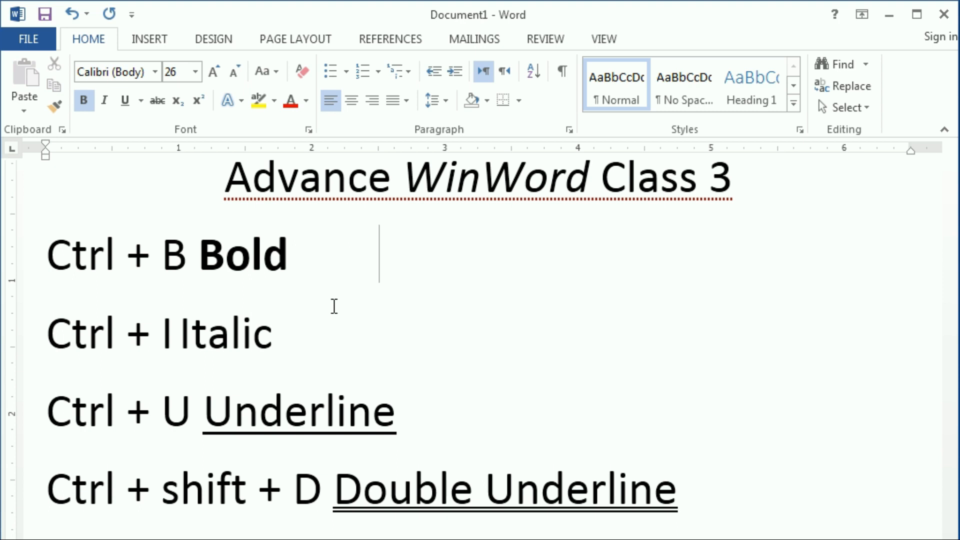
pyautogui.write('m')
pyautogui.press('BackSpace')
pyautogui.write('Mahat')
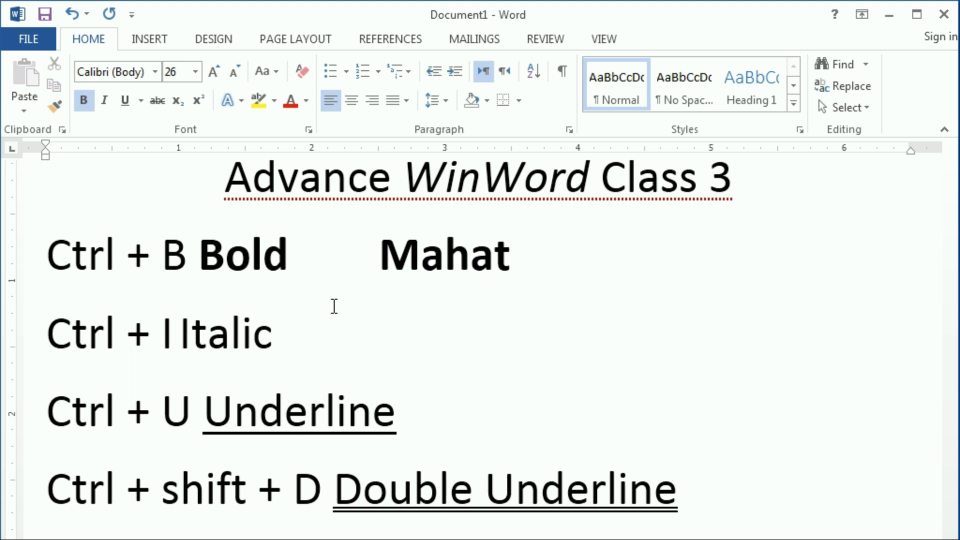
pyautogui.write('b')
pyautogui.press('Tab')
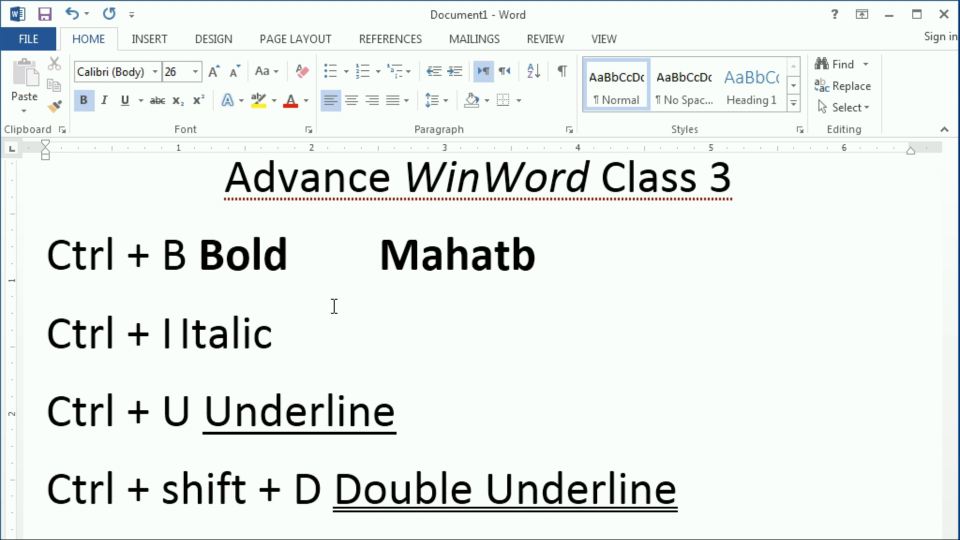
pyautogui.write('Mehtab')
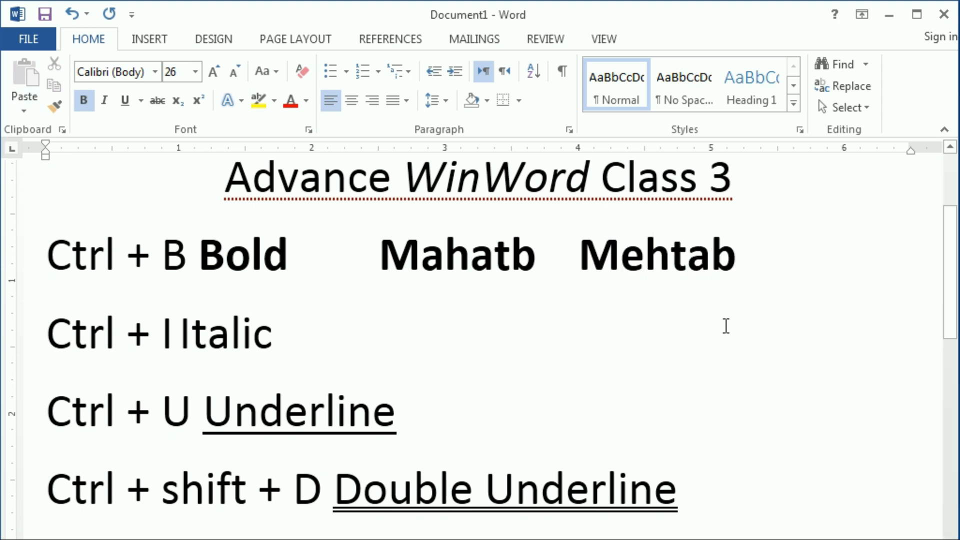
# Step: Apply strikethrough to the misspelled name in the Ctrl + B line
pyautogui.moveTo(578, 260); pyautogui.dragTo(736, 260)
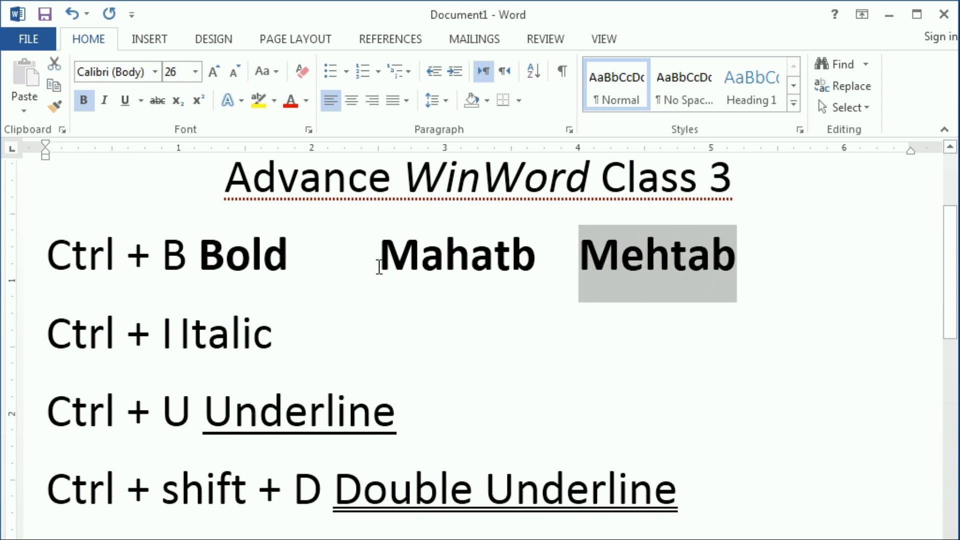
pyautogui.moveTo(384, 263); pyautogui.dragTo(530, 262)
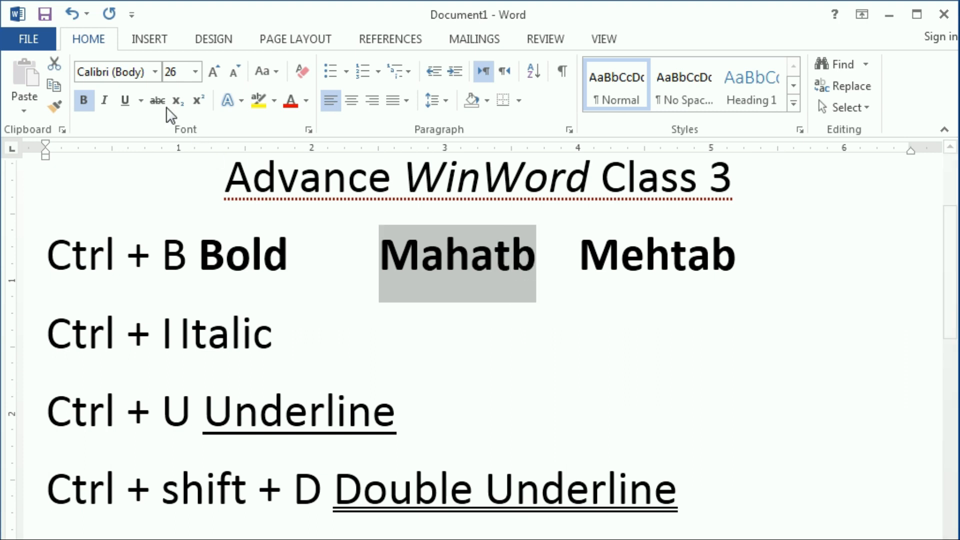
pyautogui.click(154, 100)
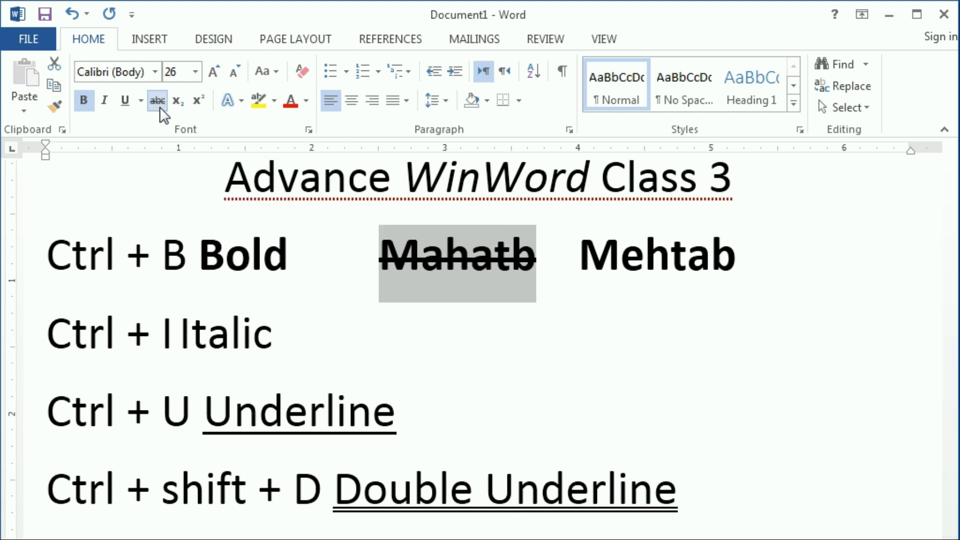
pyautogui.click(387, 314)
pyautogui.click(615, 259)
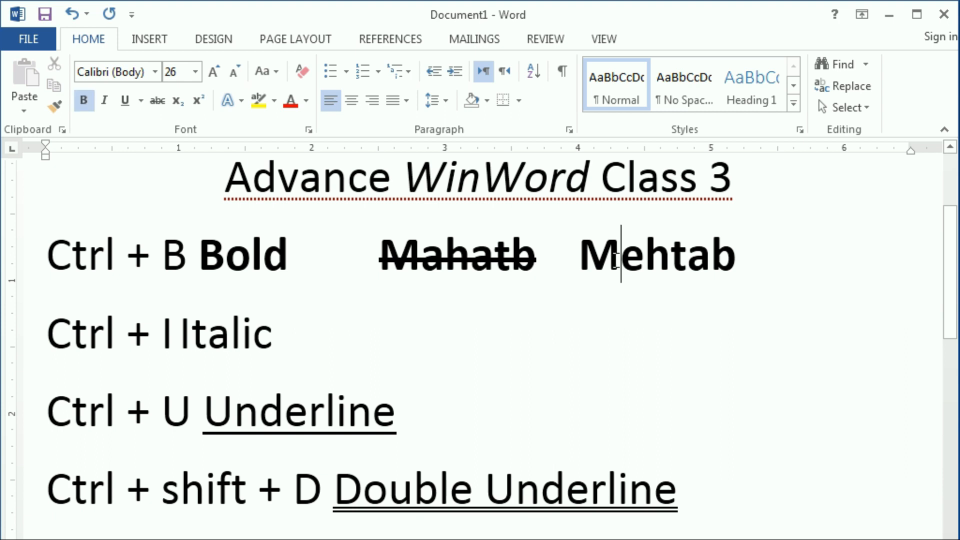
# Step: Add the formula "H2O" after Italic in the Ctrl + I line, separated by two tabs
pyautogui.click(426, 307)
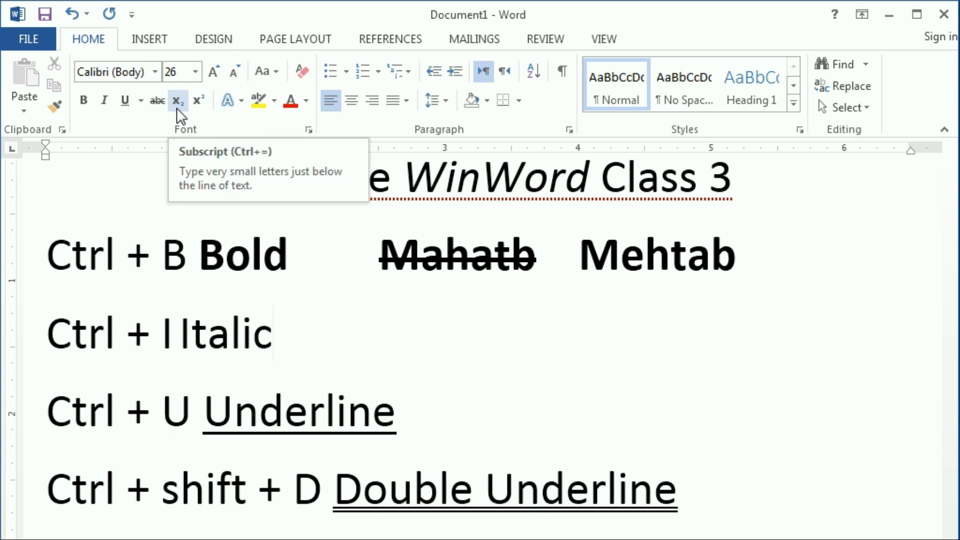
pyautogui.click(379, 294)
pyautogui.click(371, 309)
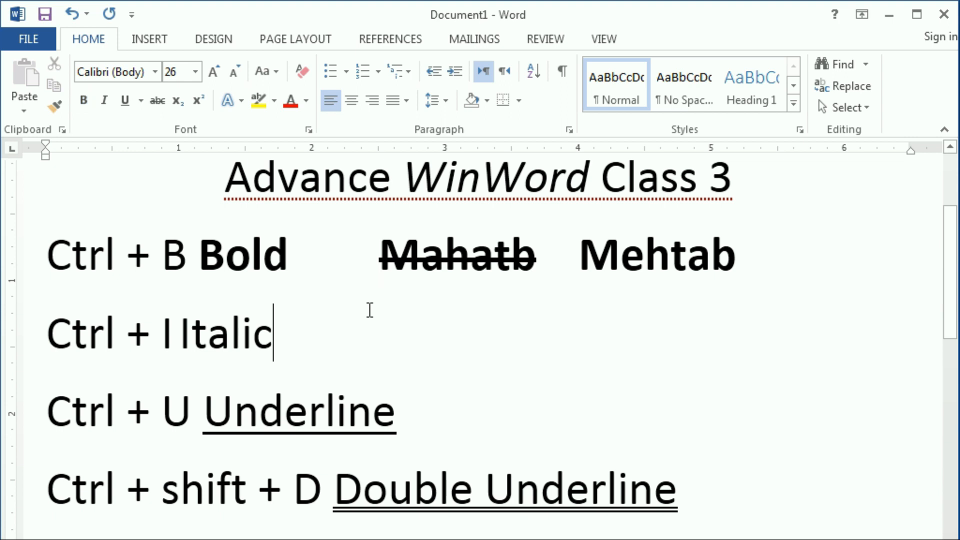
pyautogui.press('Tab')
pyautogui.press('Tab')
pyautogui.write('H')
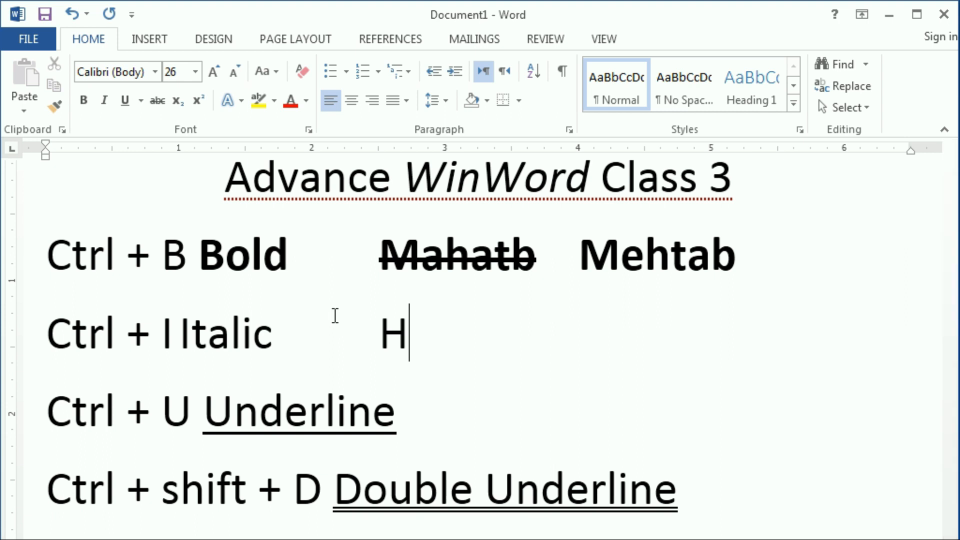
pyautogui.write('2O')
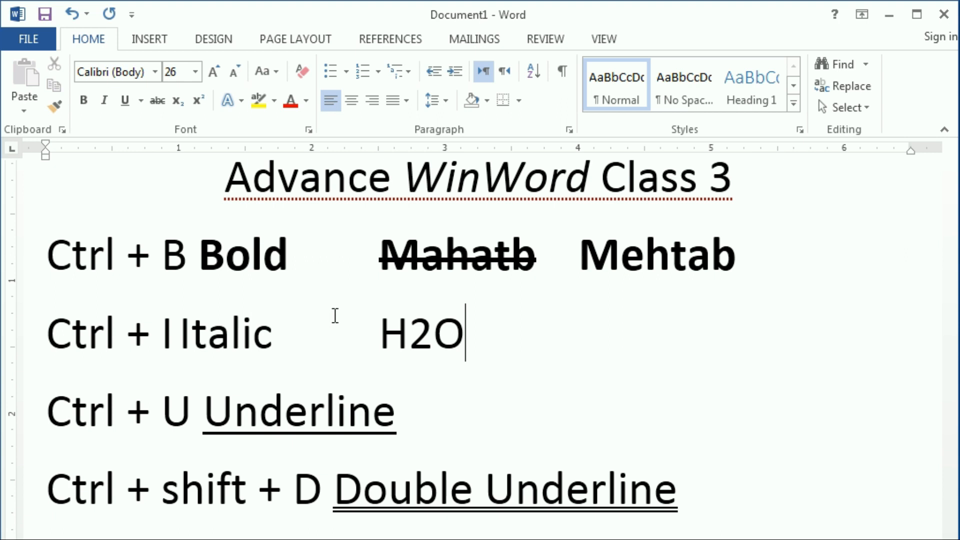
# Step: Format the 2 in H2O as subscript
pyautogui.press('Left')
pyautogui.press('Left')
pyautogui.hotkey('shift', 'Right')
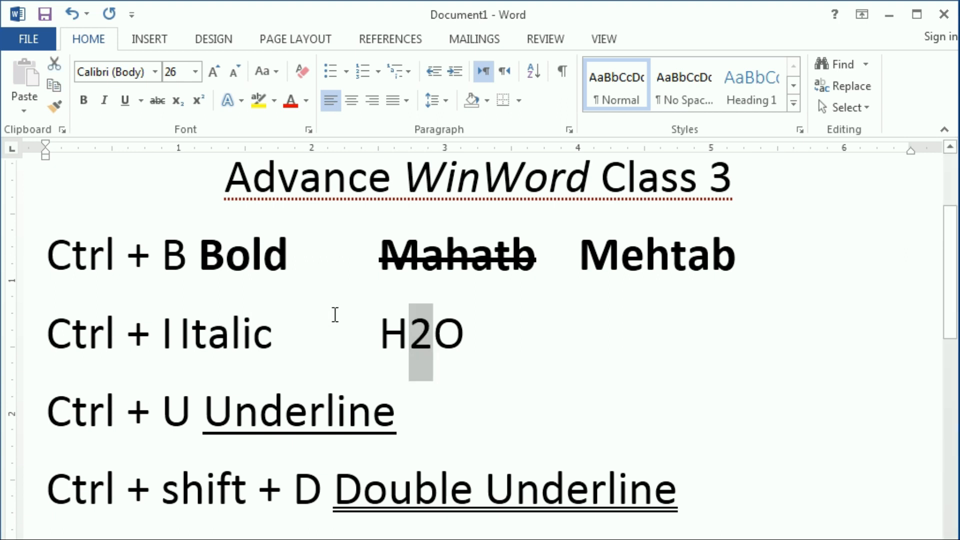
pyautogui.click(177, 100)
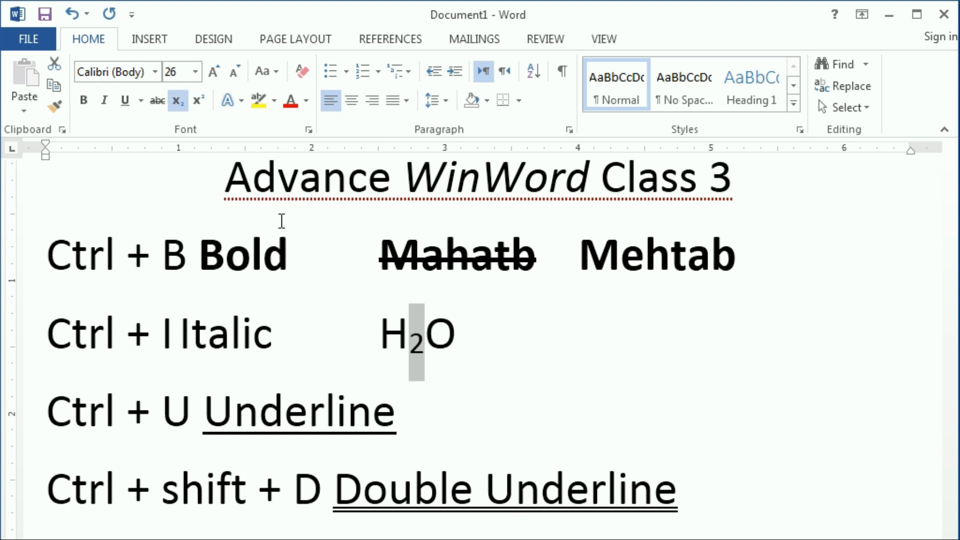
# Step: Add the shortcut text "Ctrl + (+/=)" after the H2O formula
pyautogui.click(485, 334)
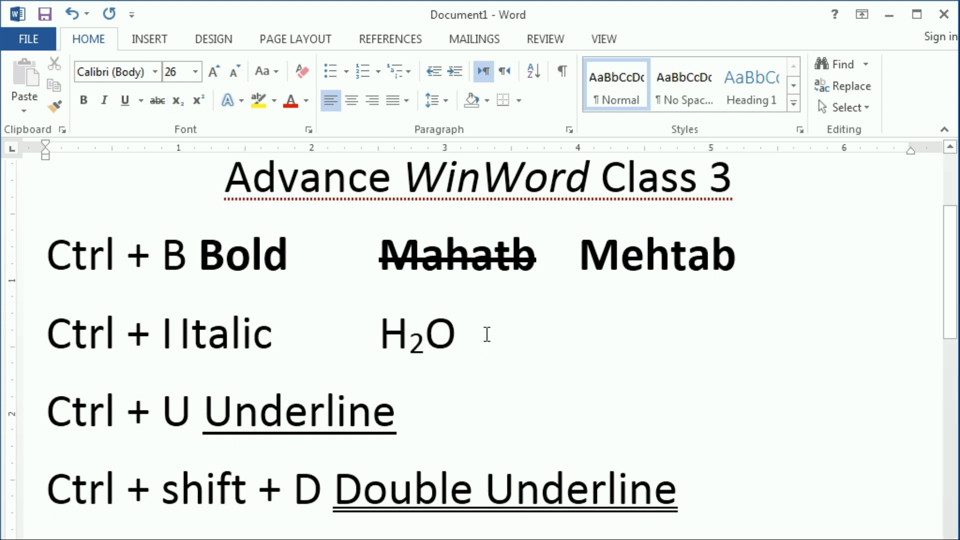
pyautogui.write('Ctrl ')
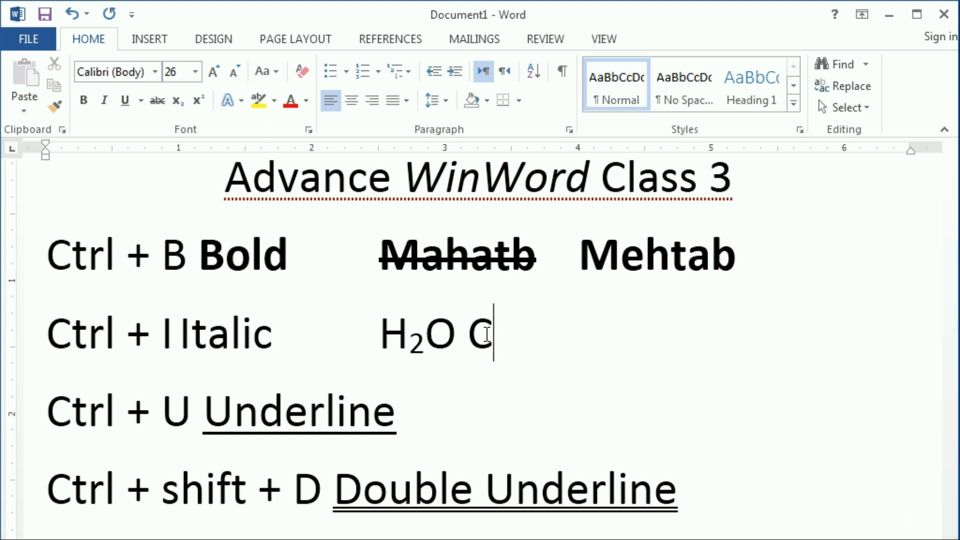
pyautogui.write('+ ')
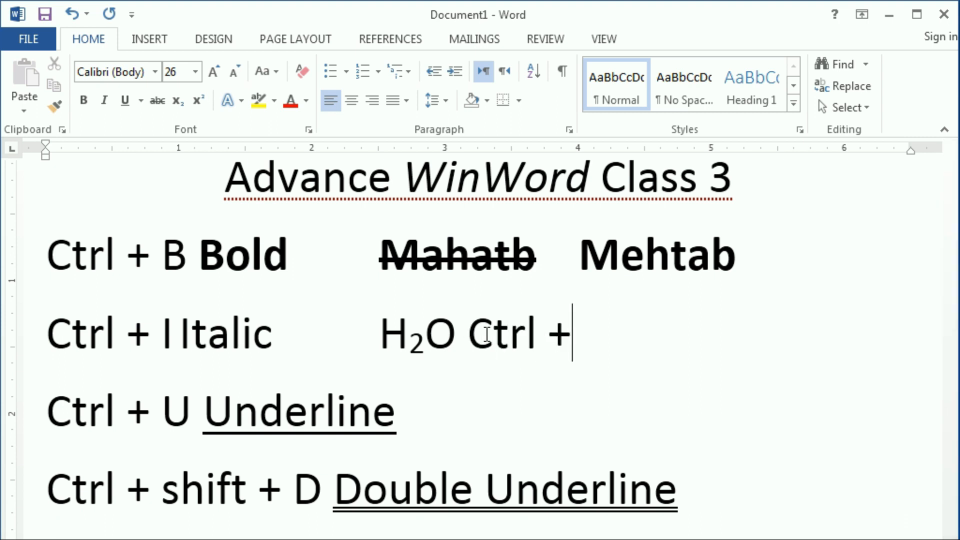
pyautogui.write('(+/+')
pyautogui.press('BackSpace')
pyautogui.write('=')
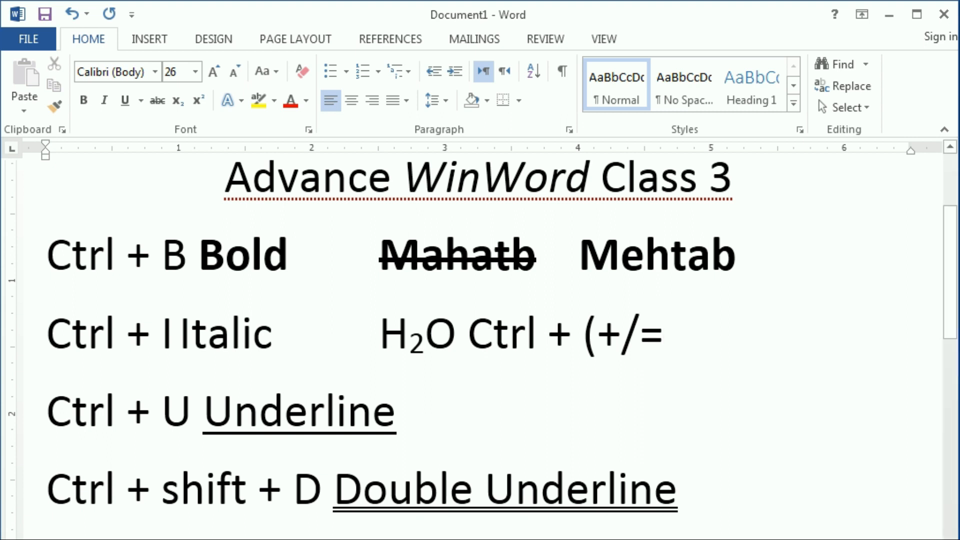
pyautogui.write('+')
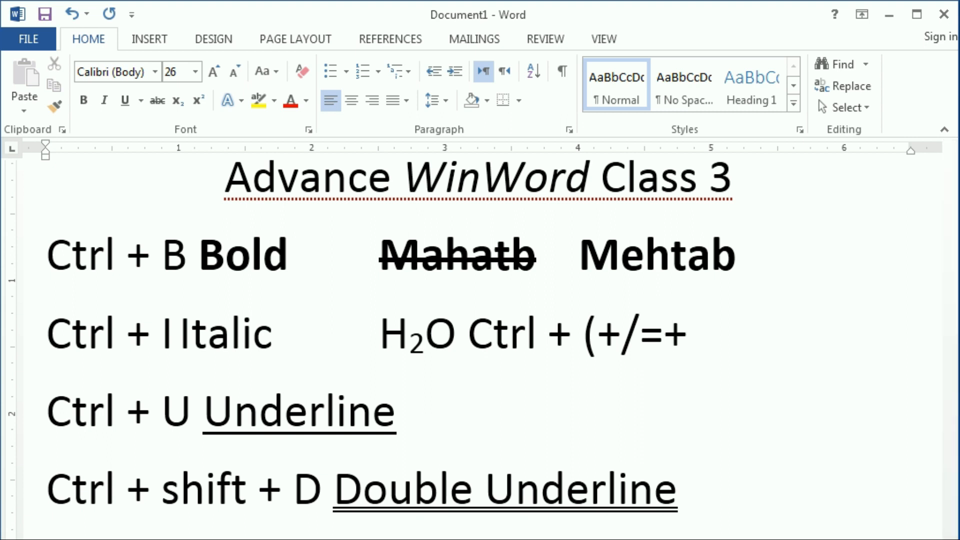
pyautogui.press('BackSpace')
pyautogui.write(')')
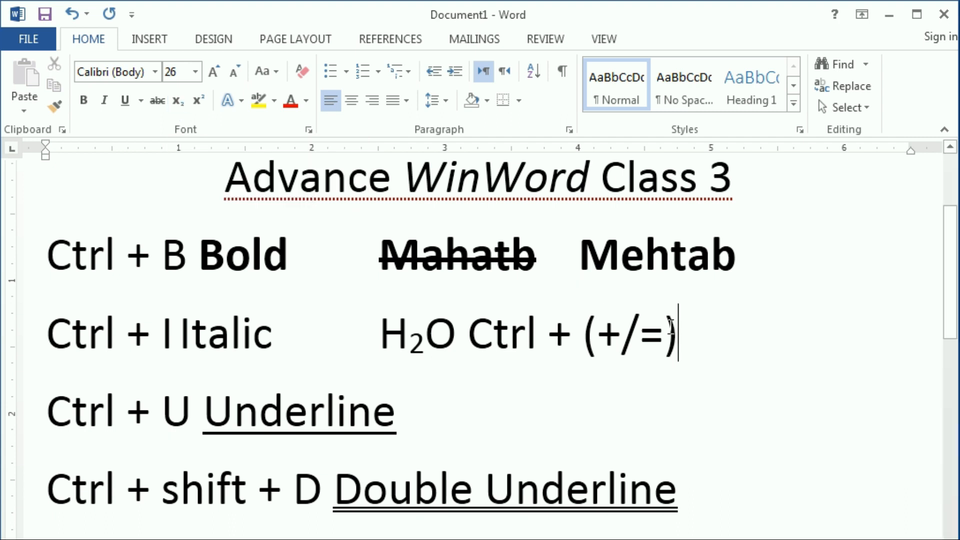
# Step: Label the shortcut beside the H2O formula with the word "Subscript"
pyautogui.write('S')
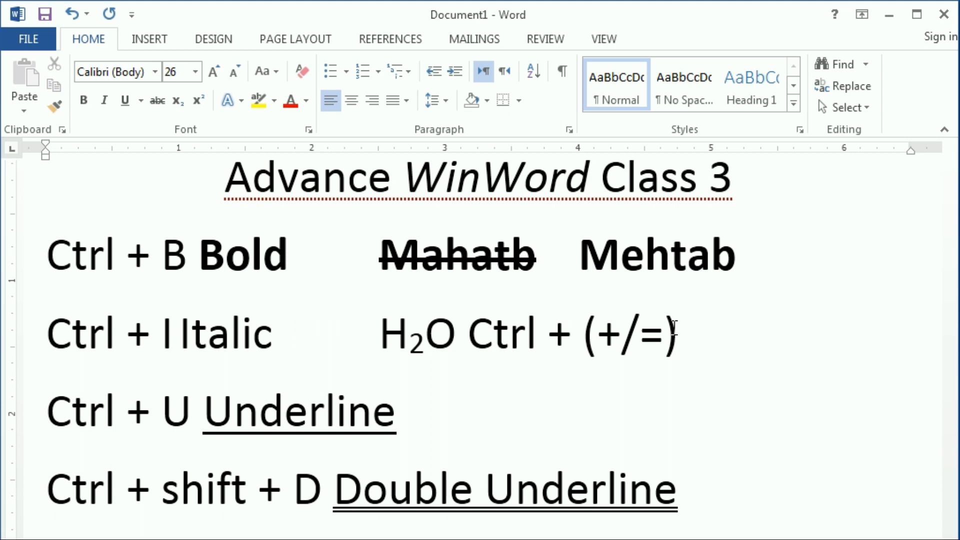
pyautogui.write('uvb')
pyautogui.press('BackSpace')
pyautogui.press('BackSpace')
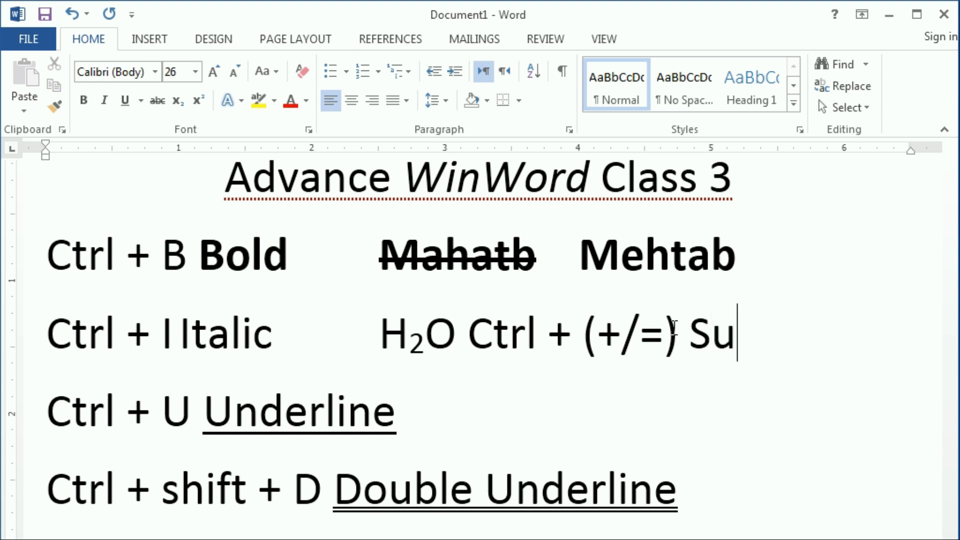
pyautogui.write('bscr')
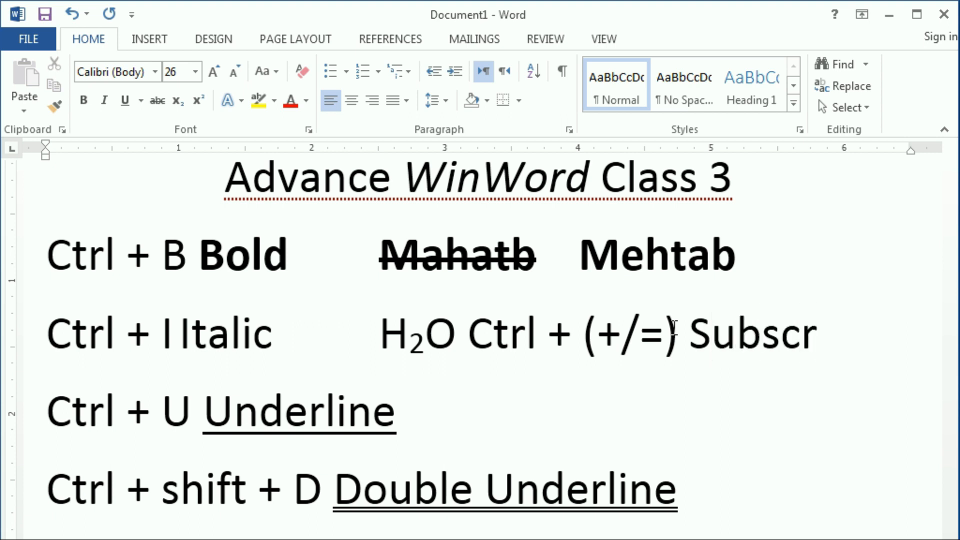
pyautogui.write('ipt')
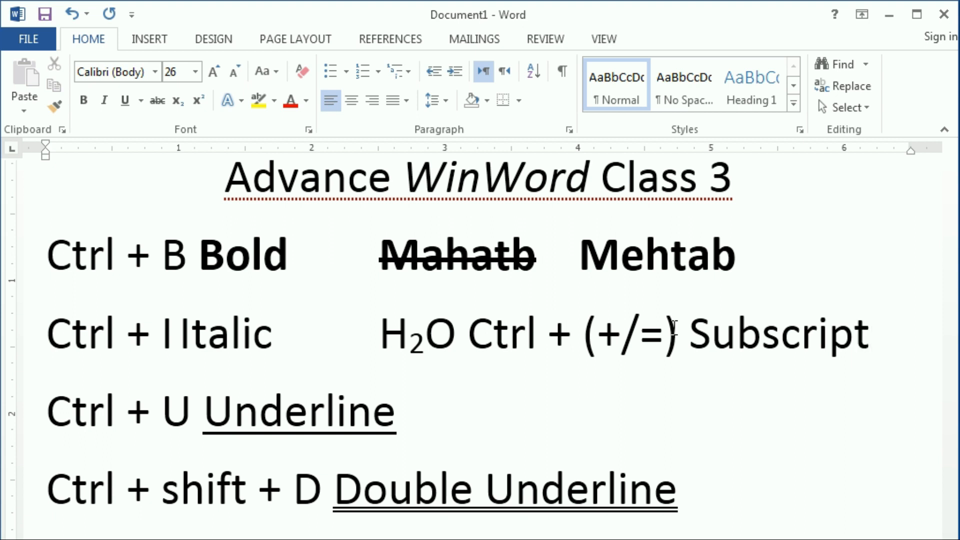
# Step: Add the expression "(2)3=8" after Underline in the Ctrl + U line
pyautogui.click(474, 422)
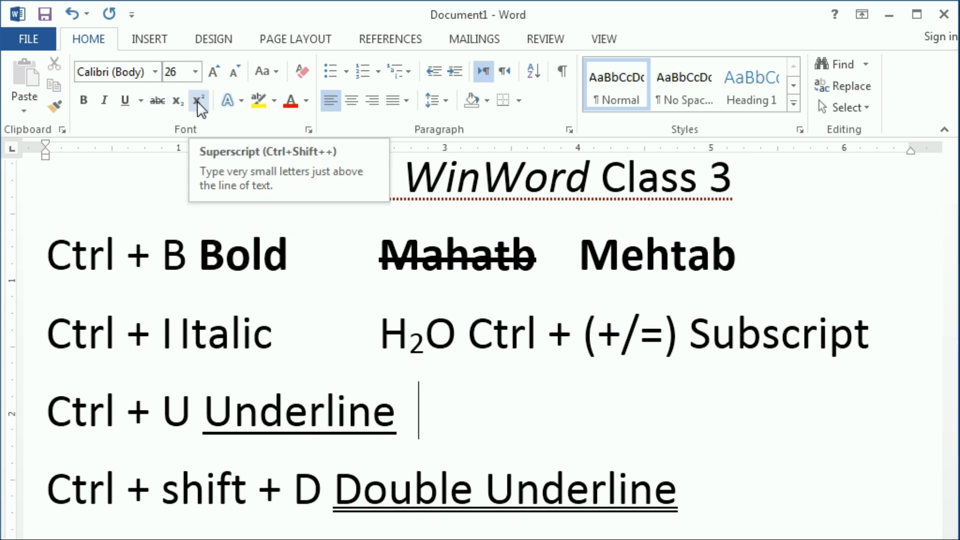
pyautogui.write('(')
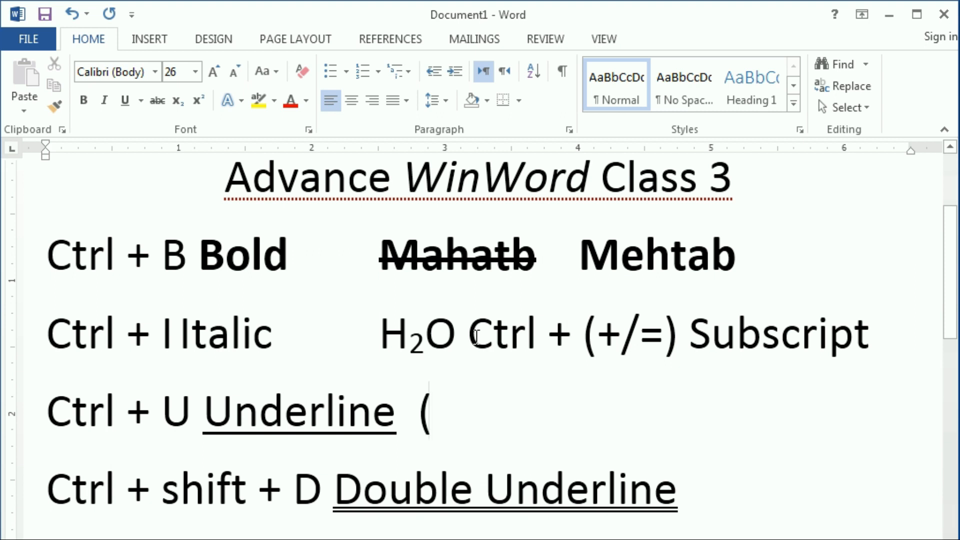
pyautogui.write('2)3')
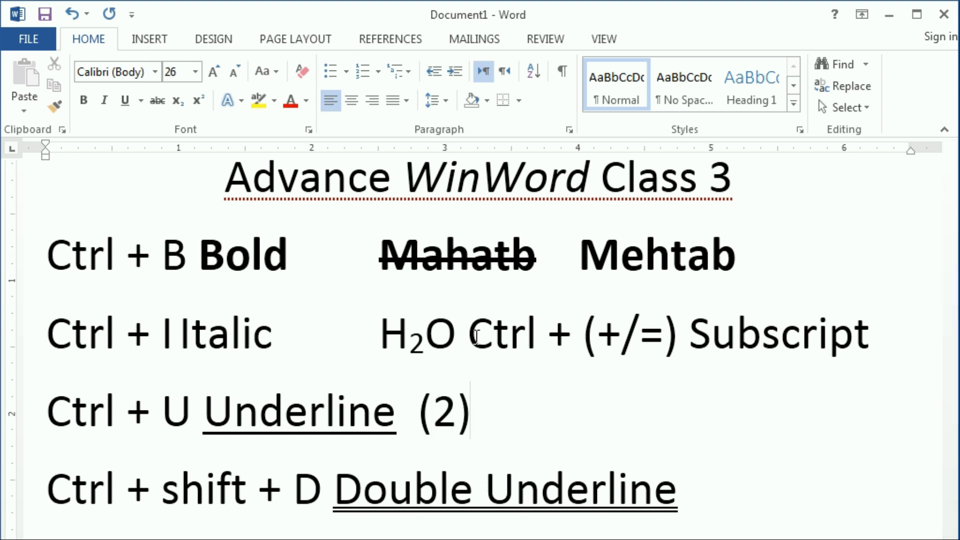
pyautogui.write('=')
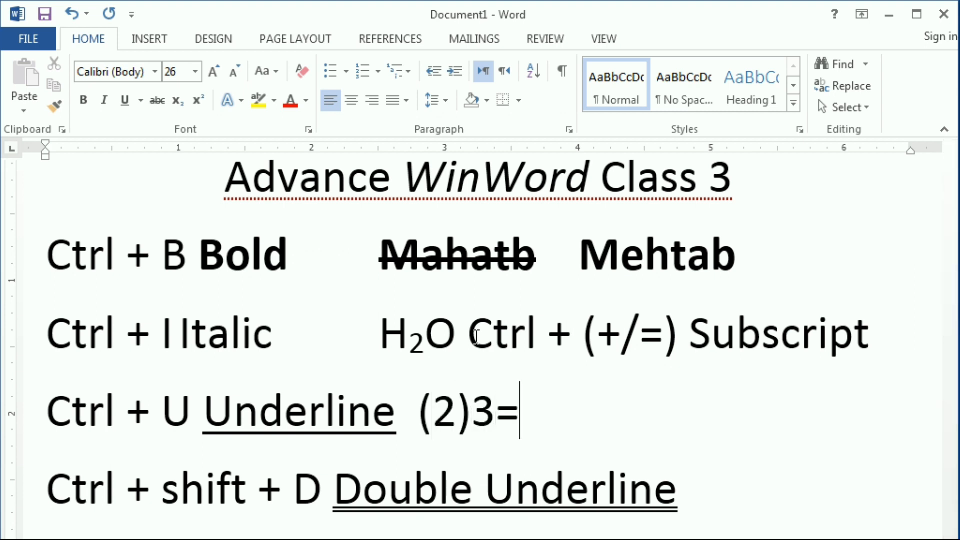
pyautogui.write('8')
# Step: Try superscript formatting on the 3 in the (2)3=8 expression
pyautogui.press('Left')
pyautogui.press('Left')
pyautogui.hotkey('shift', 'Right')
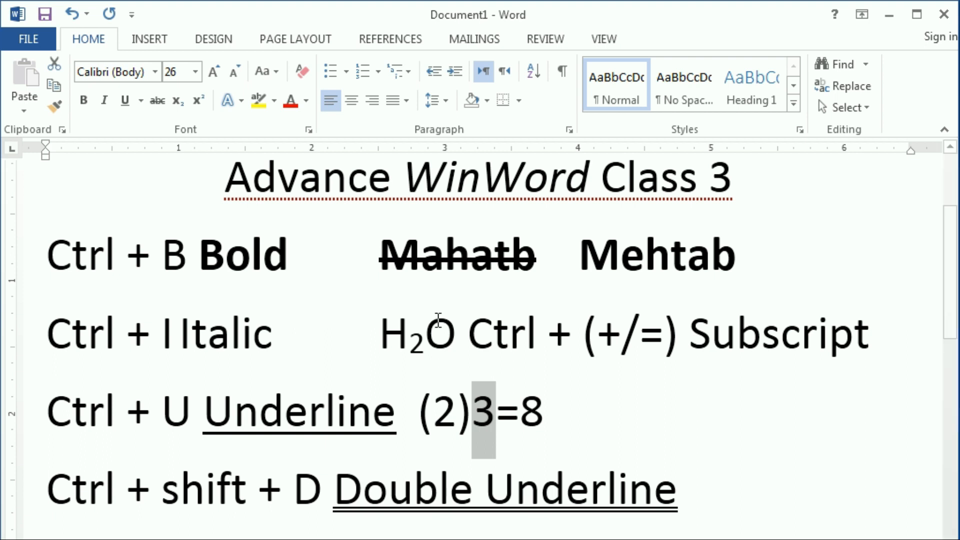
pyautogui.click(198, 97)
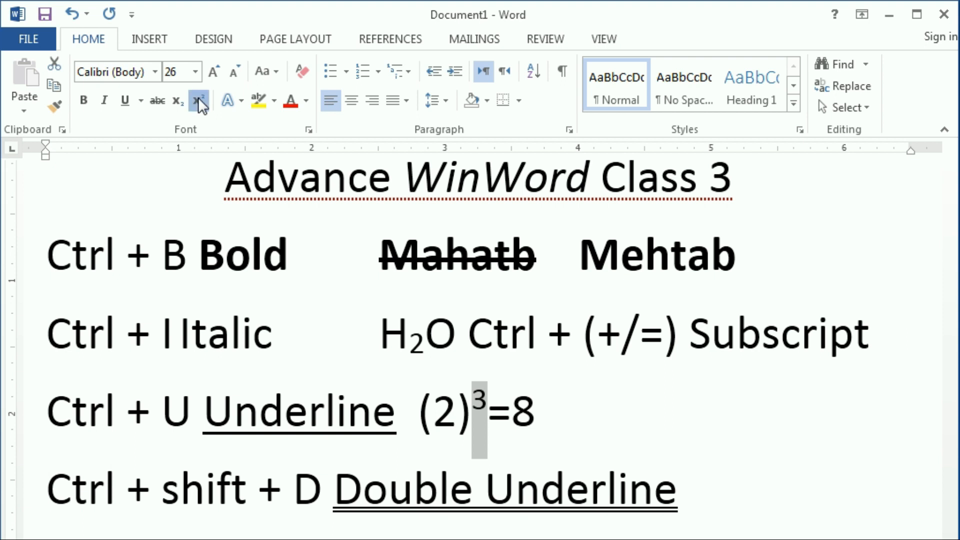
pyautogui.click(198, 97)
# Step: Format the 3 in (2)3=8 as superscript and copy "Ctrl + (+/=)" from the Subscript line to the end of the expression
pyautogui.moveTo(478, 331); pyautogui.dragTo(660, 341)
pyautogui.hotkey('ctrl', 'c')
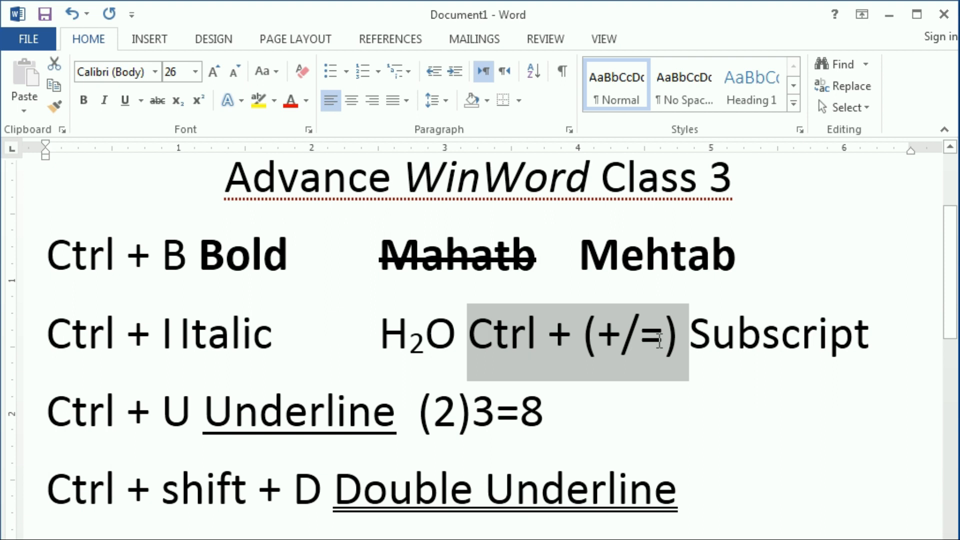
pyautogui.click(596, 407)
pyautogui.moveTo(472, 405); pyautogui.dragTo(485, 386)
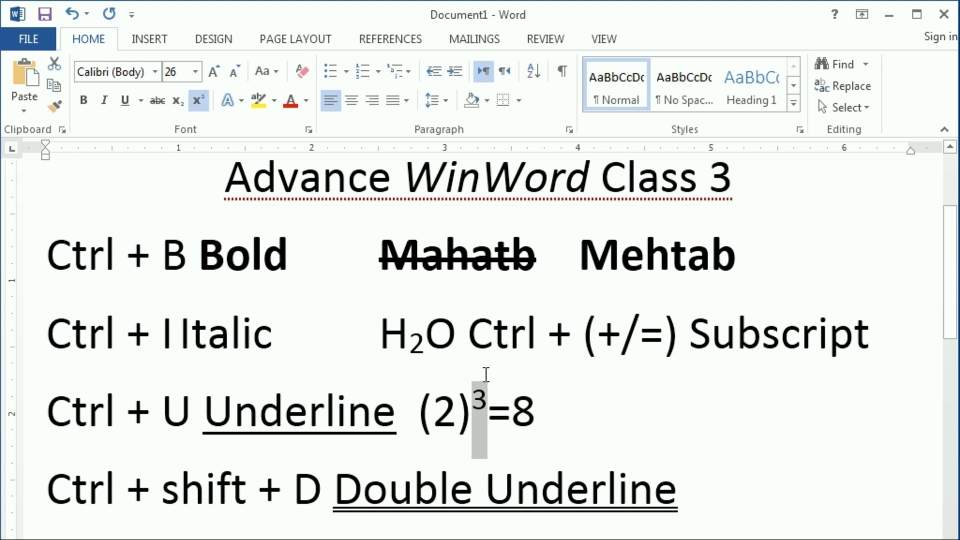
pyautogui.click(555, 403)
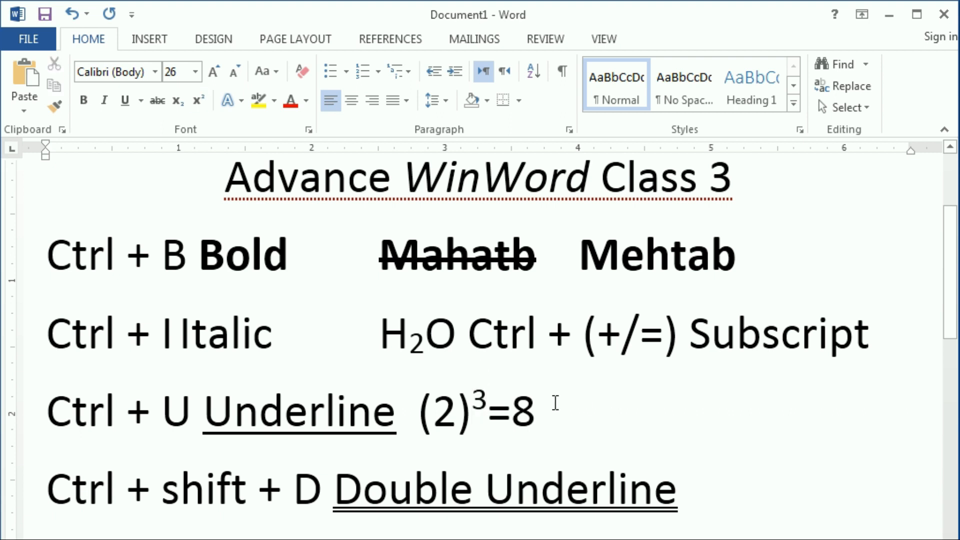
pyautogui.hotkey('ctrl', 'v')
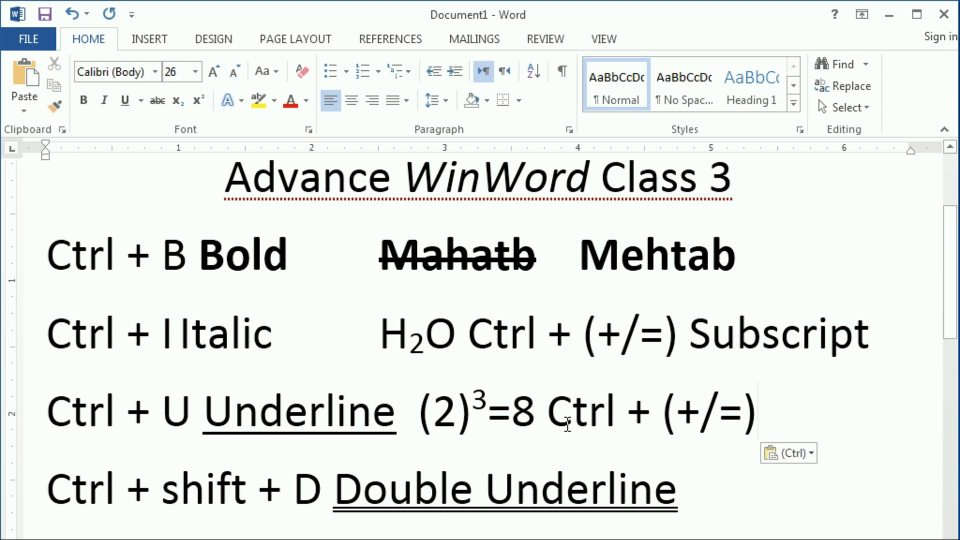
# Step: Insert "+ Shift" after Ctrl in the shortcut beside (2)3=8 so it reads "Ctrl + Shift + (+/=)"
pyautogui.click(616, 419)
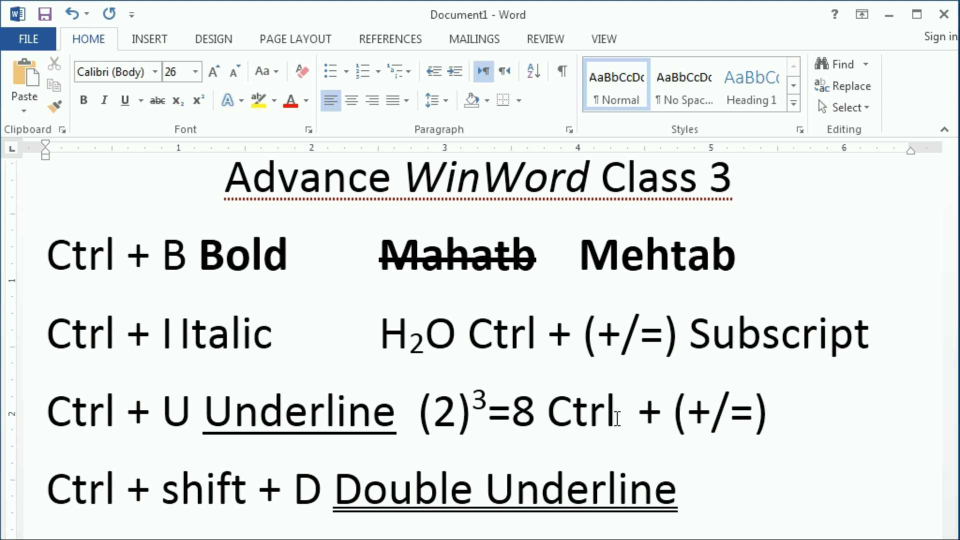
pyautogui.write('+ S ')
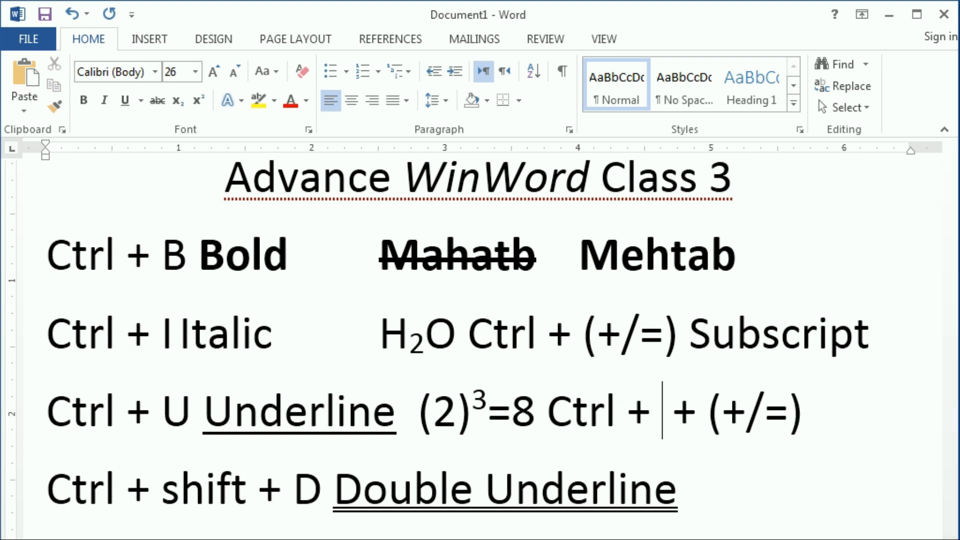
pyautogui.write('hift')
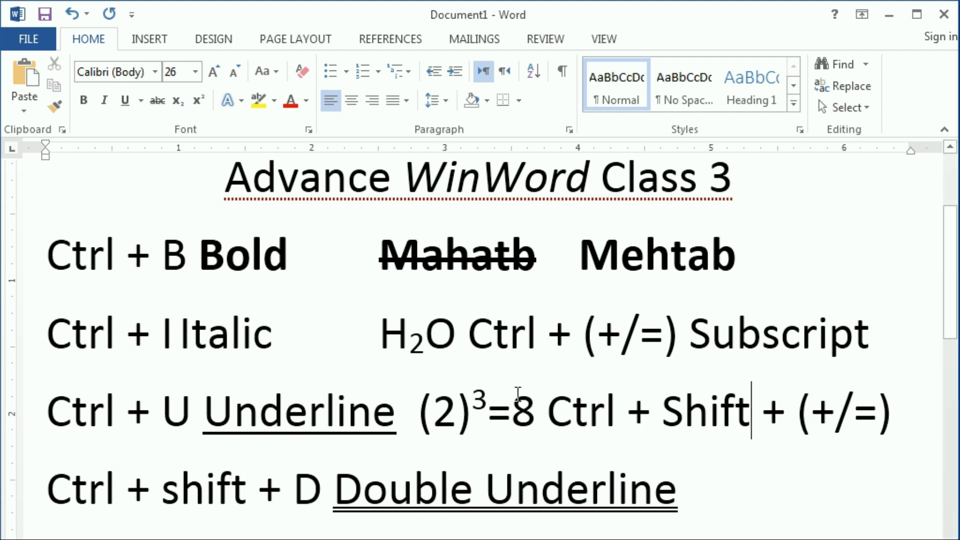
# Step: Examine the available text effects, including the preset styles and the outline, shadow, reflection and glow options
pyautogui.moveTo(472, 395); pyautogui.dragTo(488, 398)
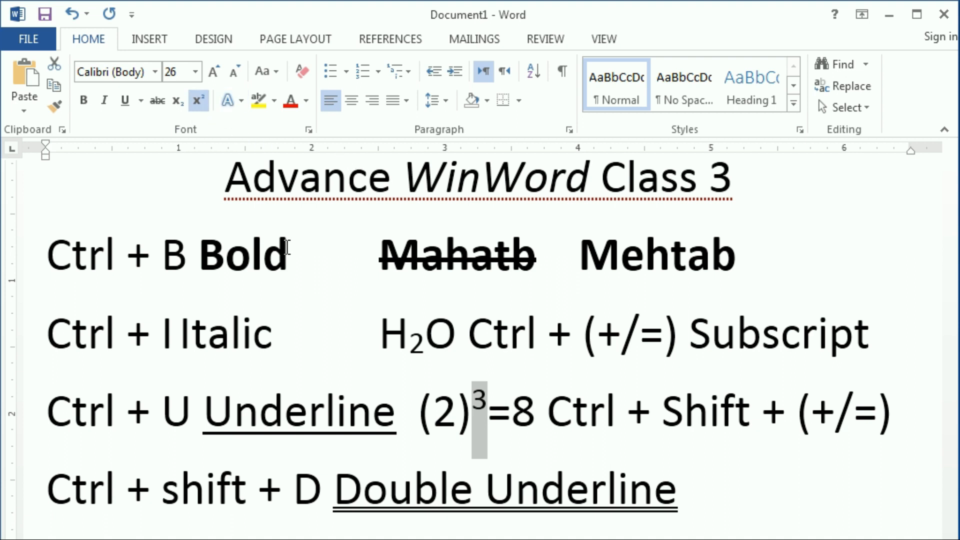
pyautogui.scroll(-5, 300, 270)
pyautogui.scroll(-2, 312, 284)
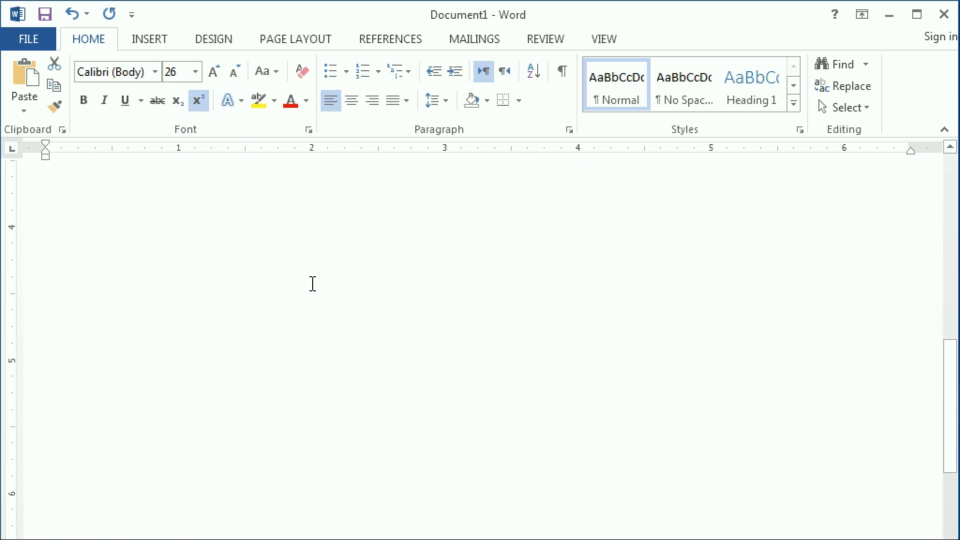
pyautogui.click(266, 276)
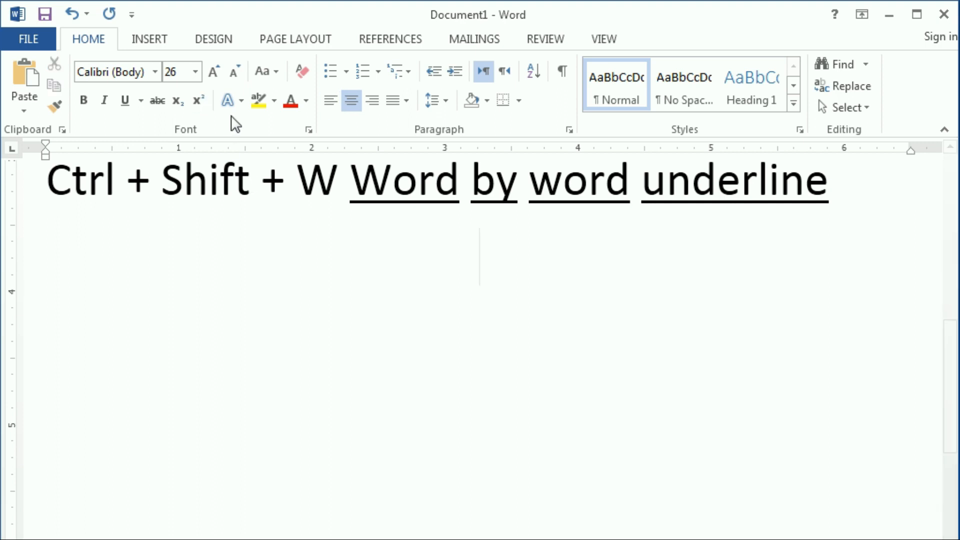
pyautogui.scroll(7, 246, 203)
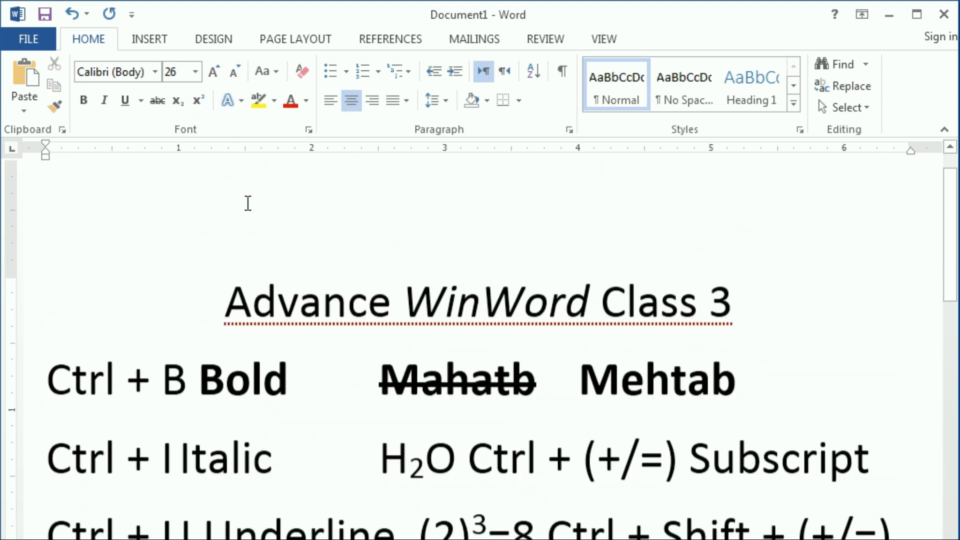
pyautogui.click(241, 102)
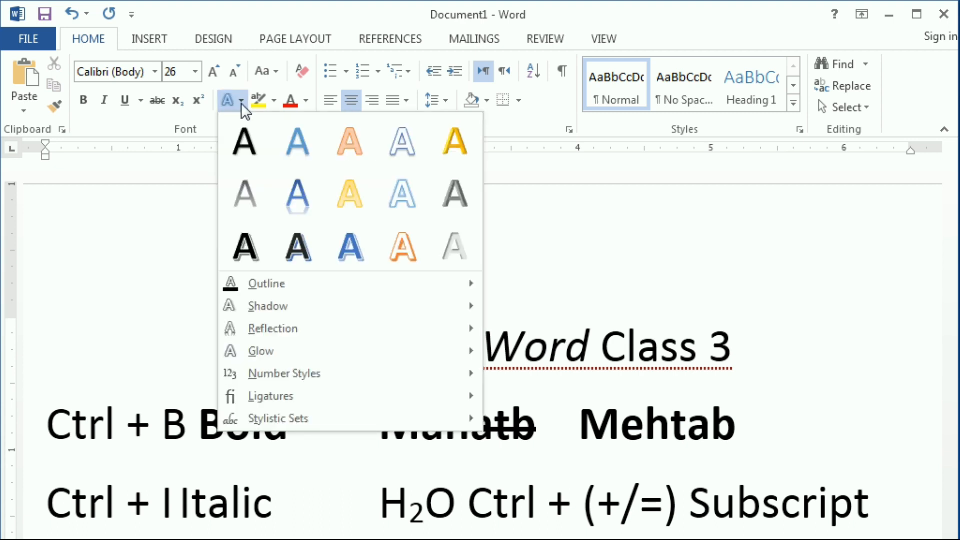
pyautogui.click(133, 299)
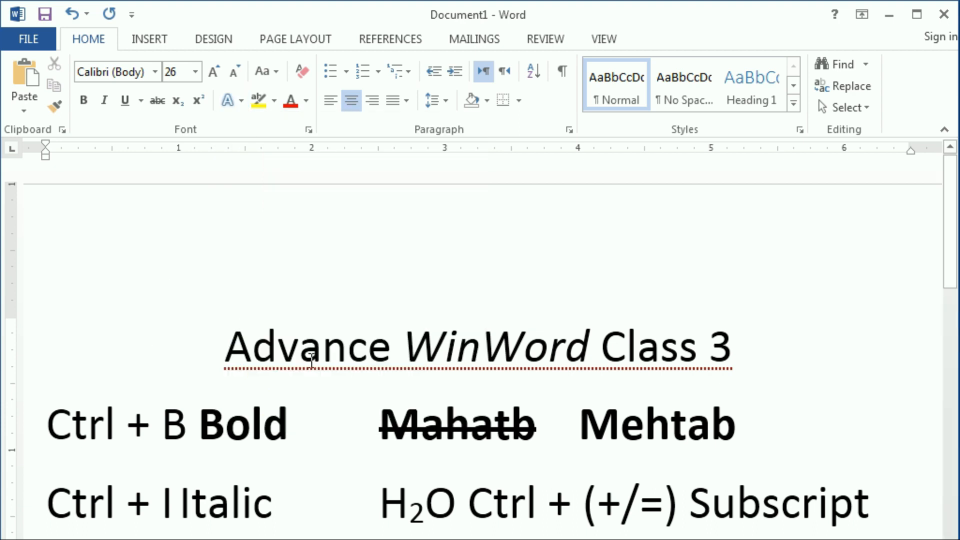
# Step: Try the blue reflected text effect on the title line, and replace it with the black preset that has a blue shadow
pyautogui.tripleClick(452, 356)
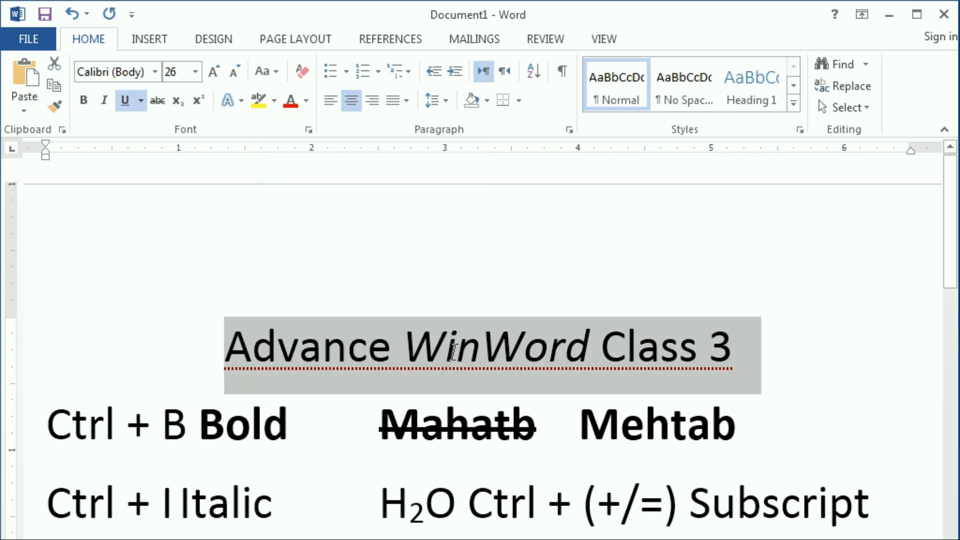
pyautogui.click(240, 102)
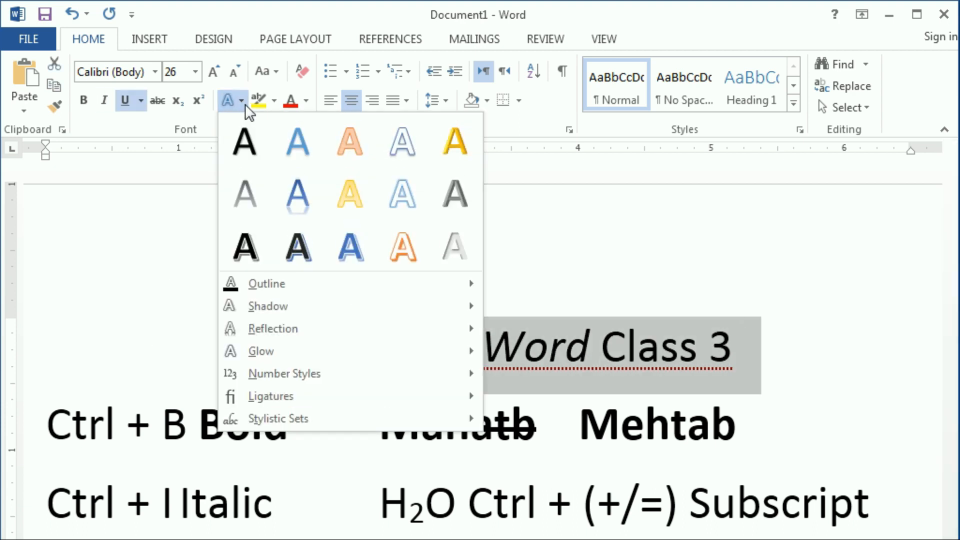
pyautogui.click(294, 198)
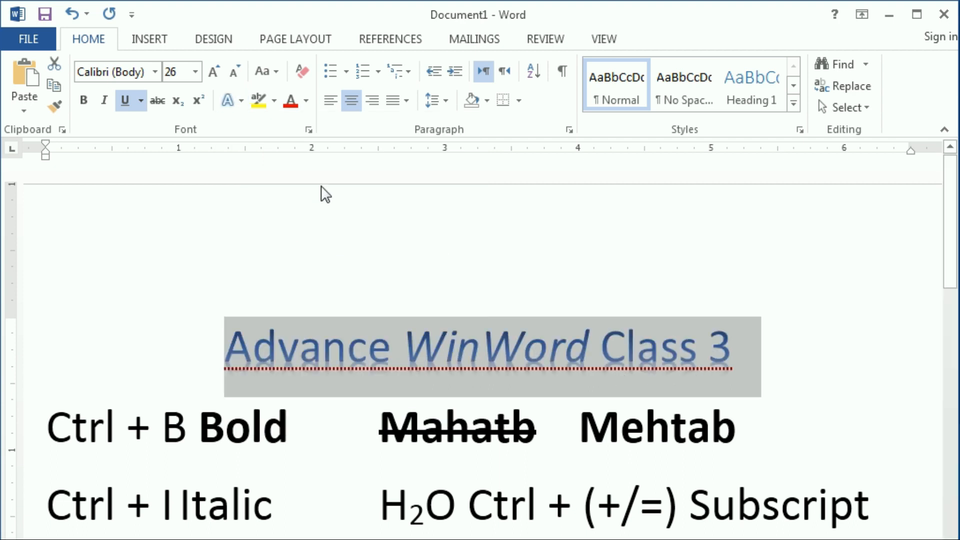
pyautogui.click(241, 101)
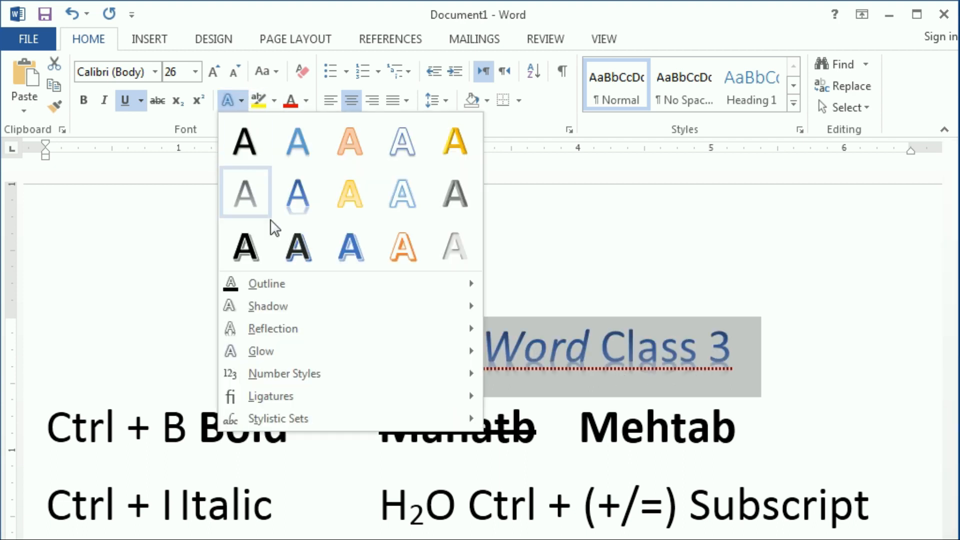
pyautogui.click(295, 245)
# Step: Add an orange glow from the third row of glow variations to the title "Advance WinWord Class 3"
pyautogui.click(242, 101)
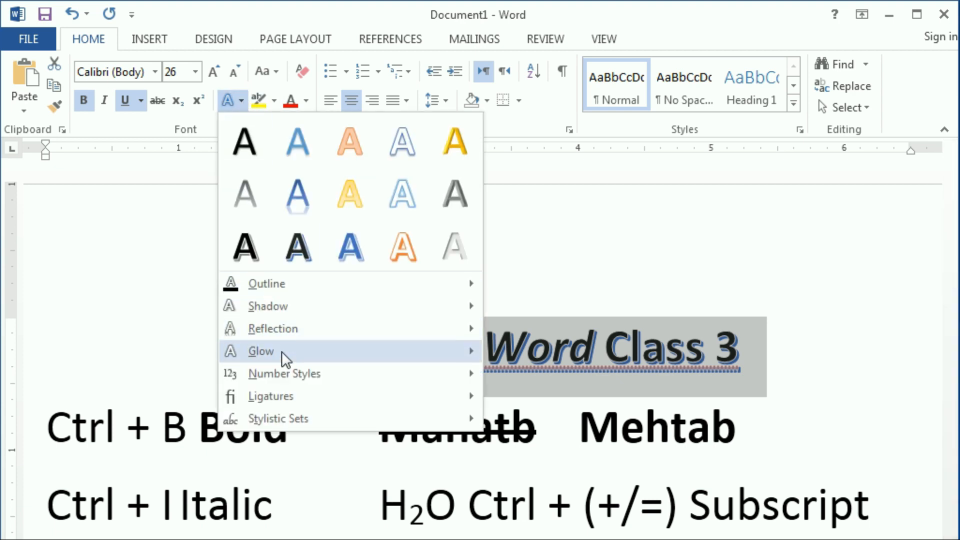
pyautogui.moveTo(281, 351)
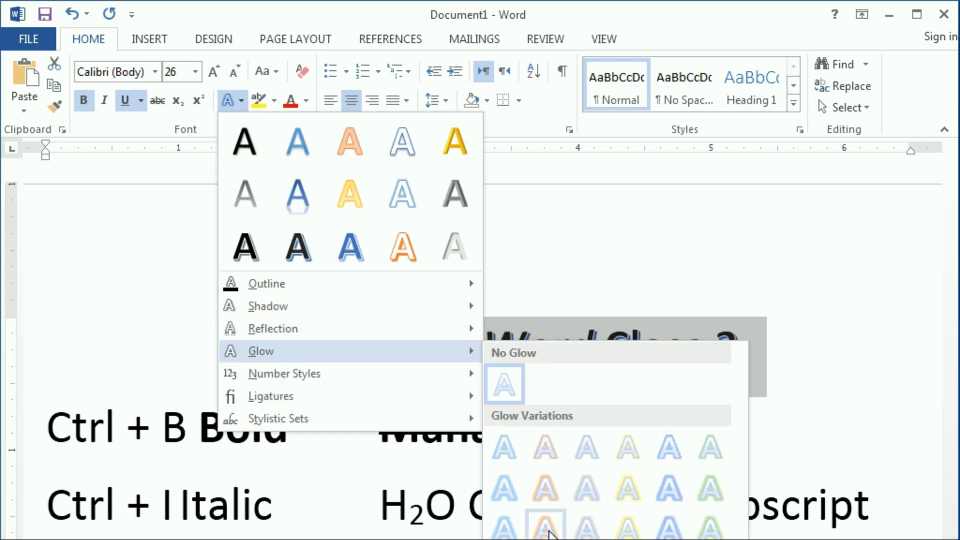
pyautogui.click(547, 528)
pyautogui.click(275, 350)
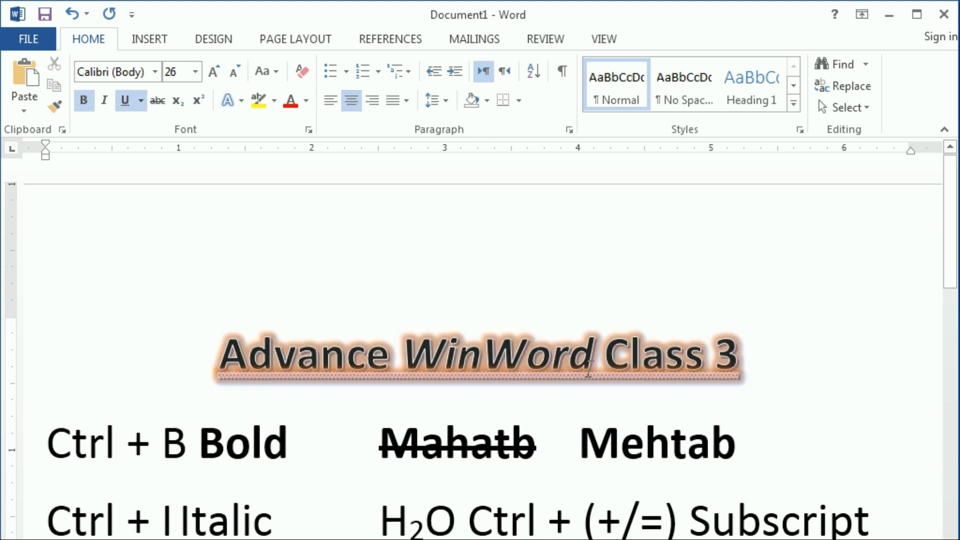
pyautogui.click(495, 376)
pyautogui.click(461, 379)
pyautogui.tripleClick(461, 378)
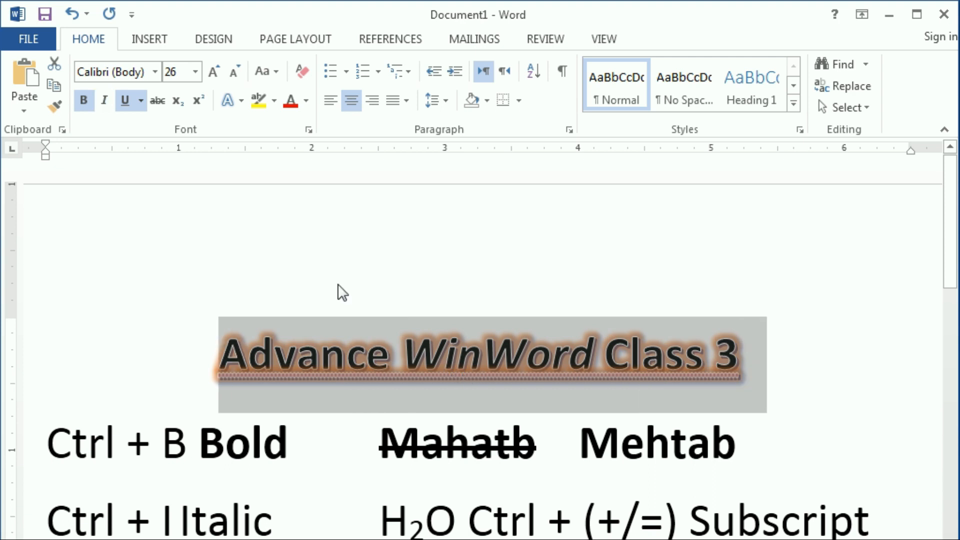
pyautogui.click(337, 425)
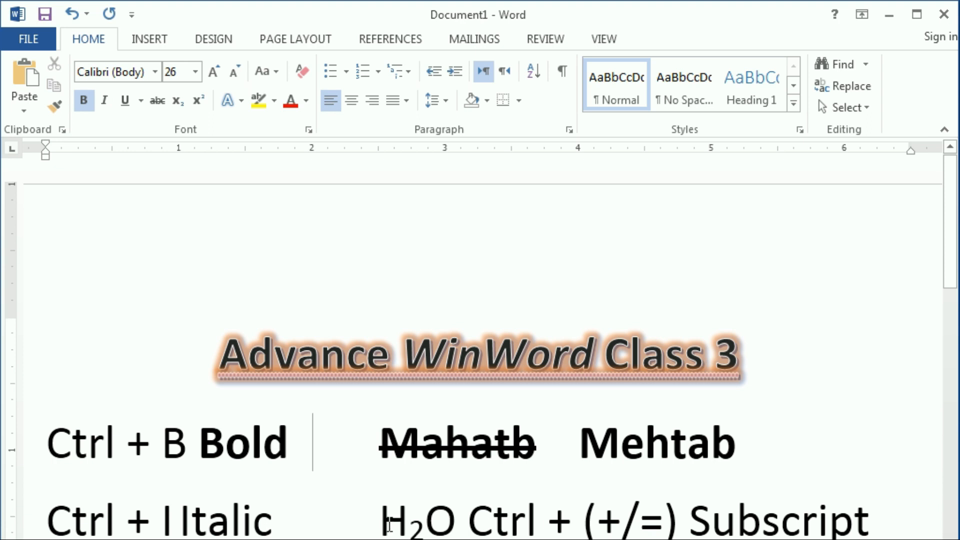
# Step: Highlight H2O on the Subscript line in bright green
pyautogui.moveTo(456, 523); pyautogui.dragTo(379, 523)
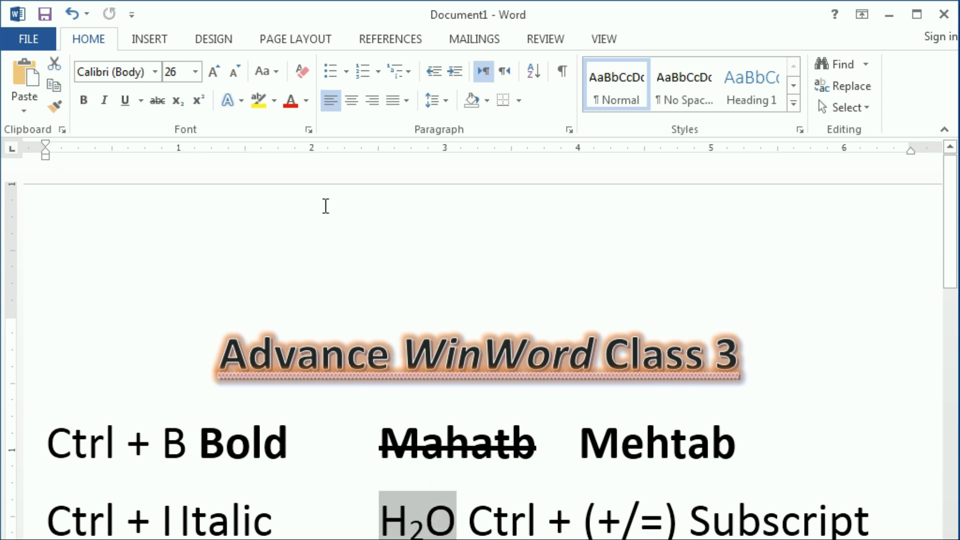
pyautogui.click(274, 102)
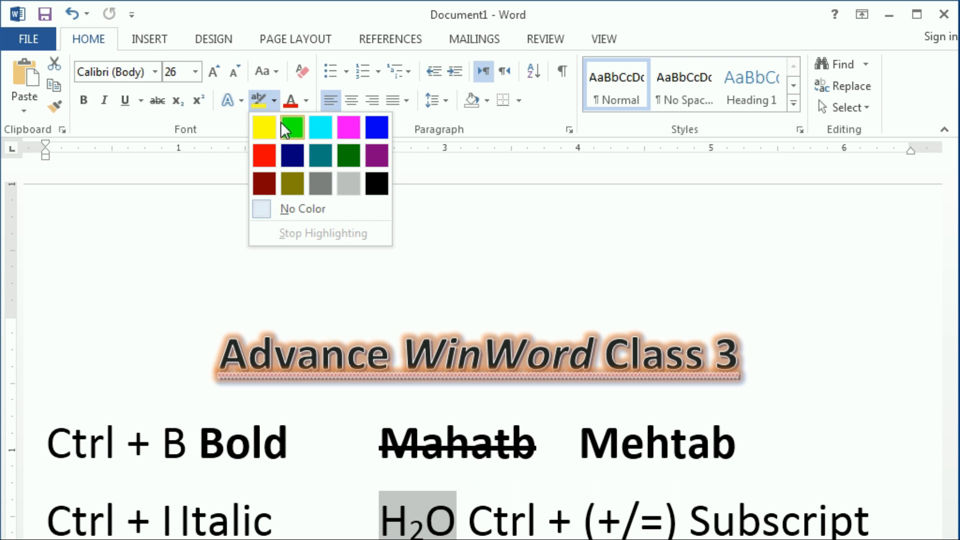
pyautogui.click(282, 124)
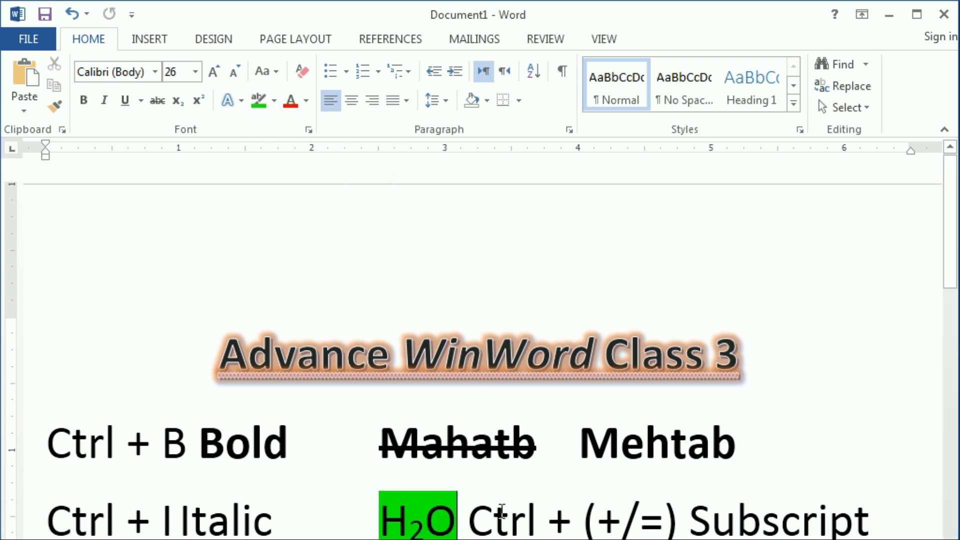
pyautogui.click(416, 514)
pyautogui.click(336, 487)
# Step: Remove the highlight colour from H2O on the Subscript line
pyautogui.moveTo(377, 510); pyautogui.dragTo(463, 514)
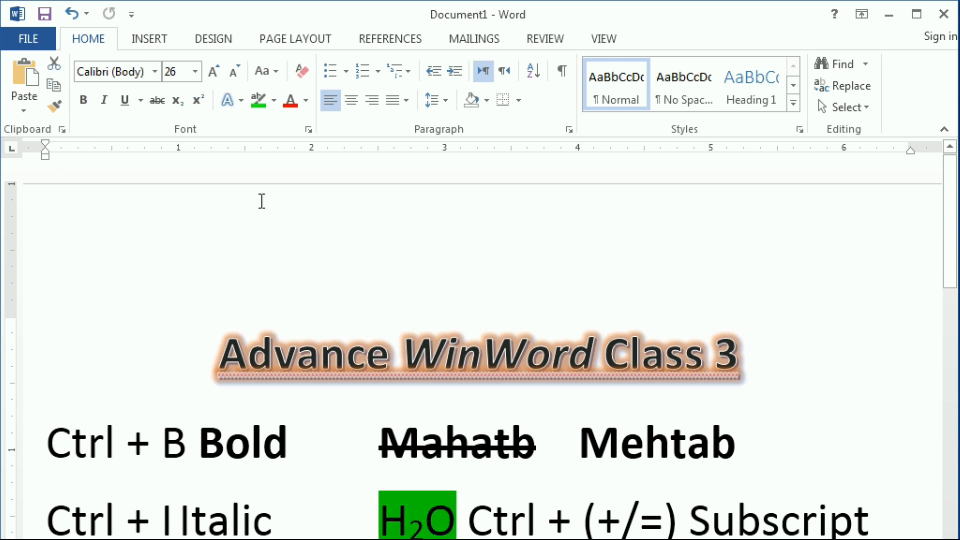
pyautogui.click(273, 101)
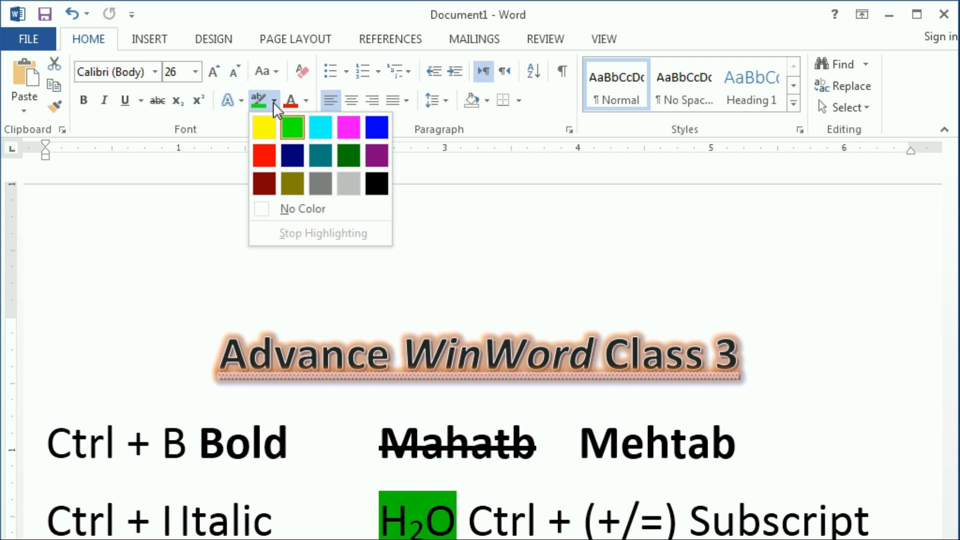
pyautogui.click(294, 210)
pyautogui.press('Right')
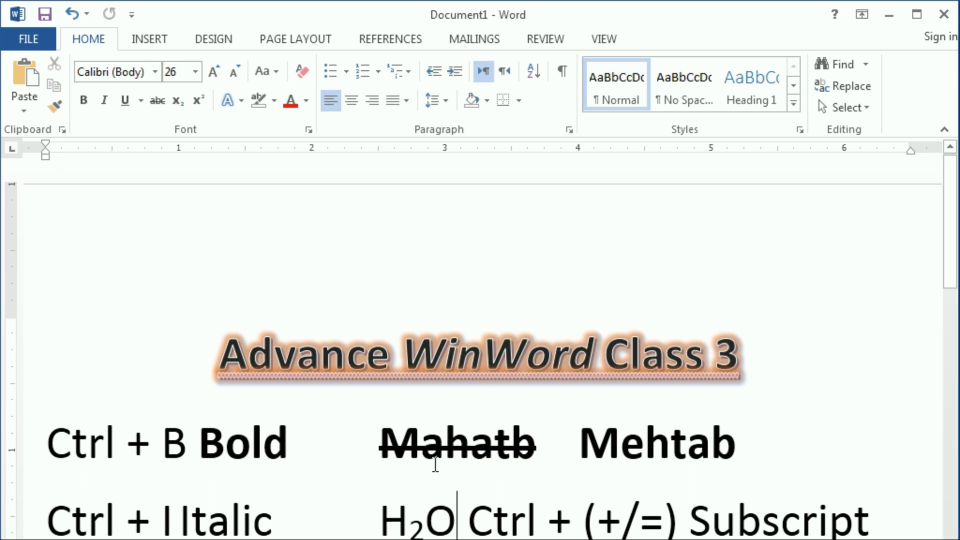
# Step: Set the font colour of the last bold name on the Ctrl + B line to the standard orange
pyautogui.doubleClick(652, 450)
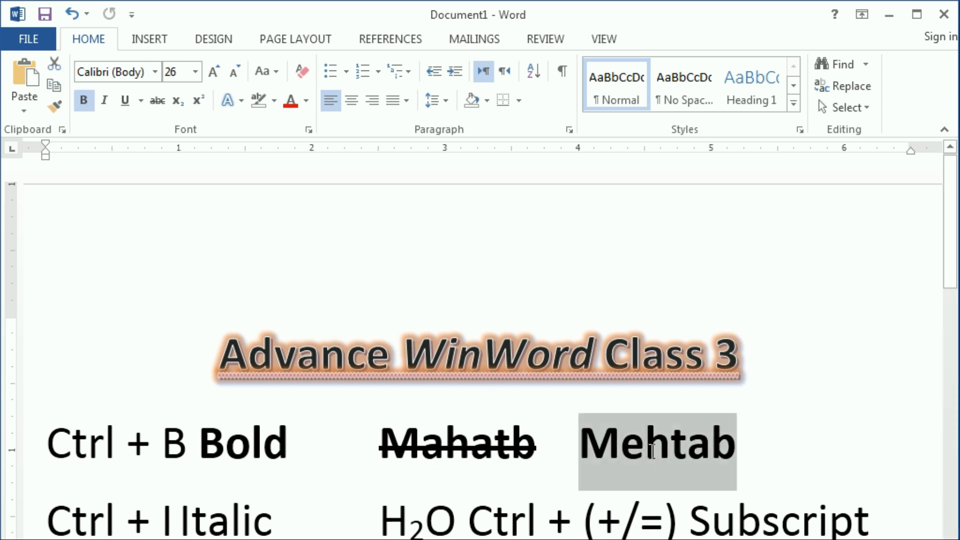
pyautogui.click(306, 101)
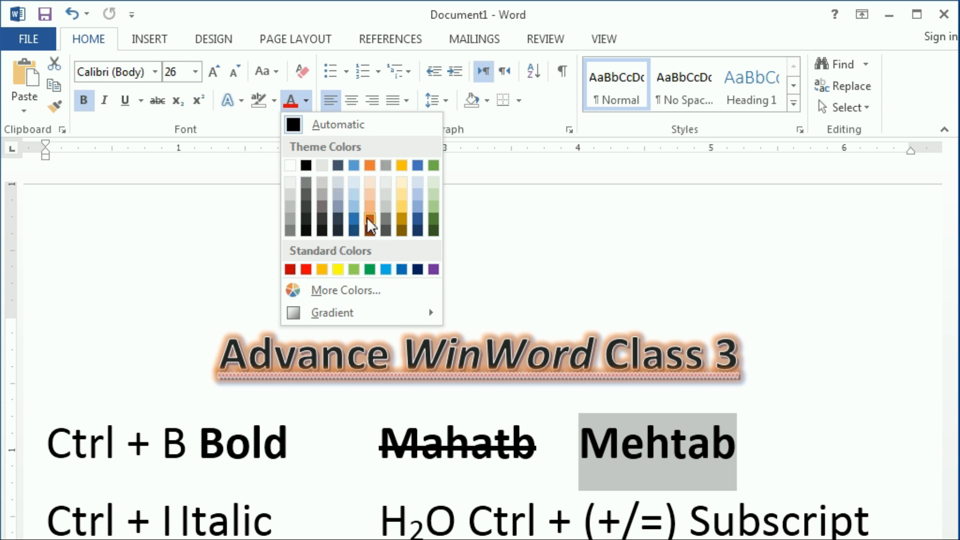
pyautogui.click(321, 270)
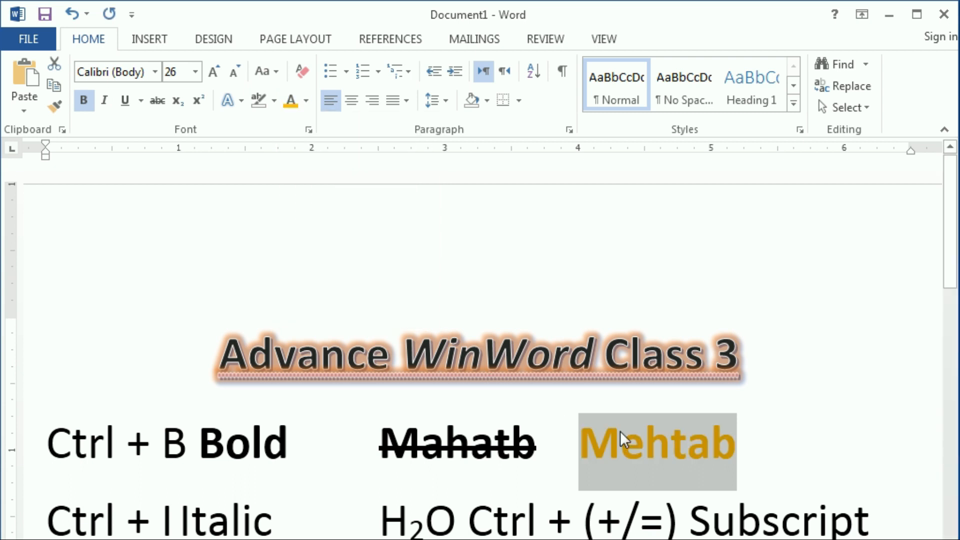
pyautogui.click(554, 466)
pyautogui.click(314, 455)
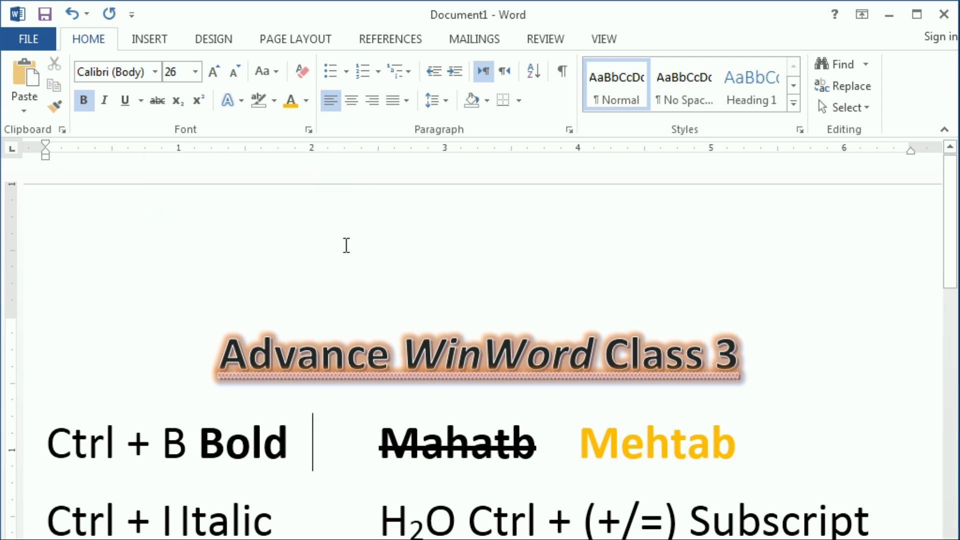
# Step: Examine the font settings, including the strikethrough, superscript, subscript and caps effects, without changing anything
pyautogui.click(309, 130)
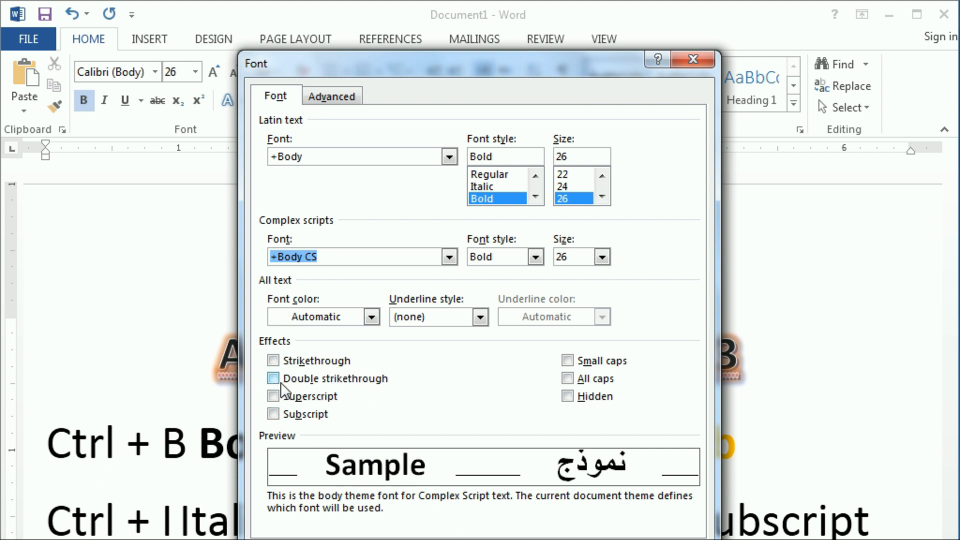
pyautogui.click(655, 539)
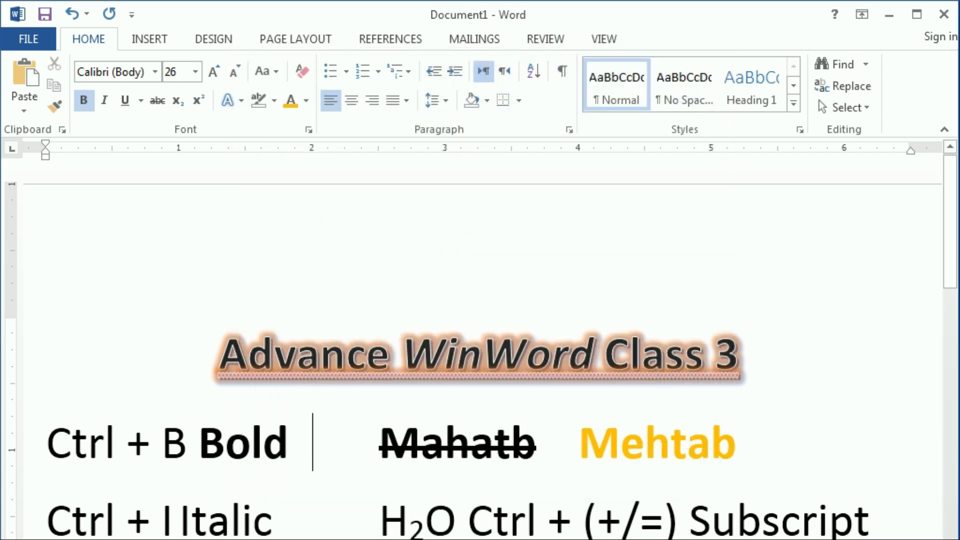
pyautogui.click(493, 529)
# Step: Apply double strikethrough to the struck-through name on the Ctrl + B line in place of the single strikethrough
pyautogui.moveTo(381, 448); pyautogui.dragTo(533, 459)
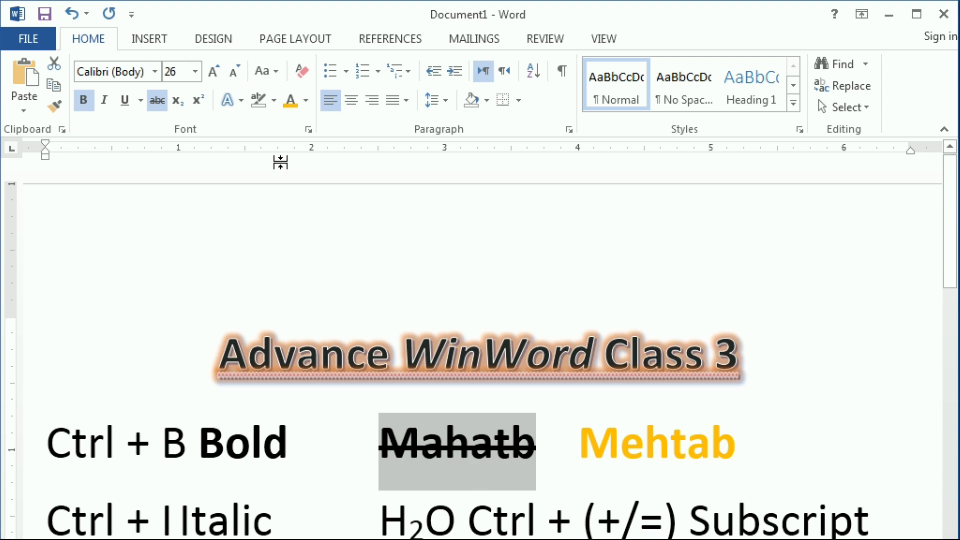
pyautogui.click(310, 129)
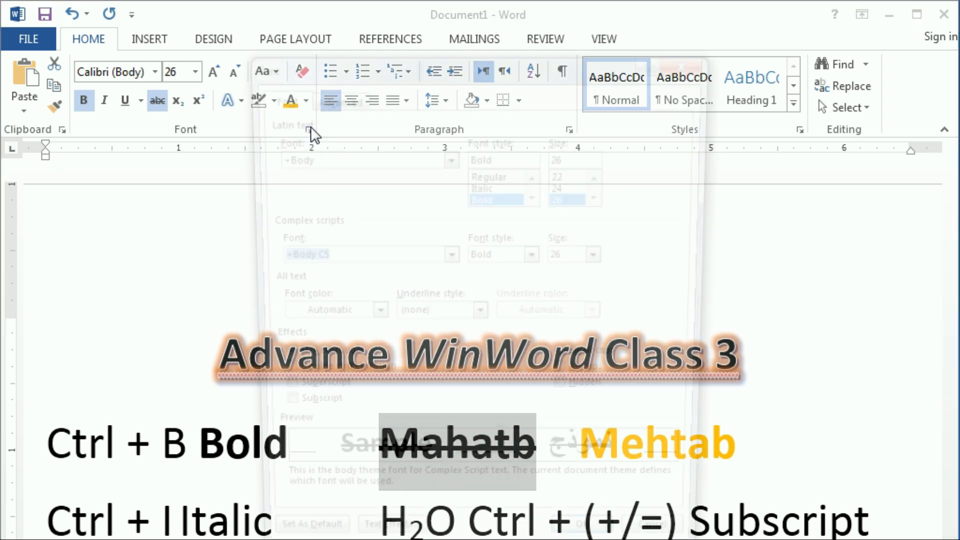
pyautogui.click(278, 385)
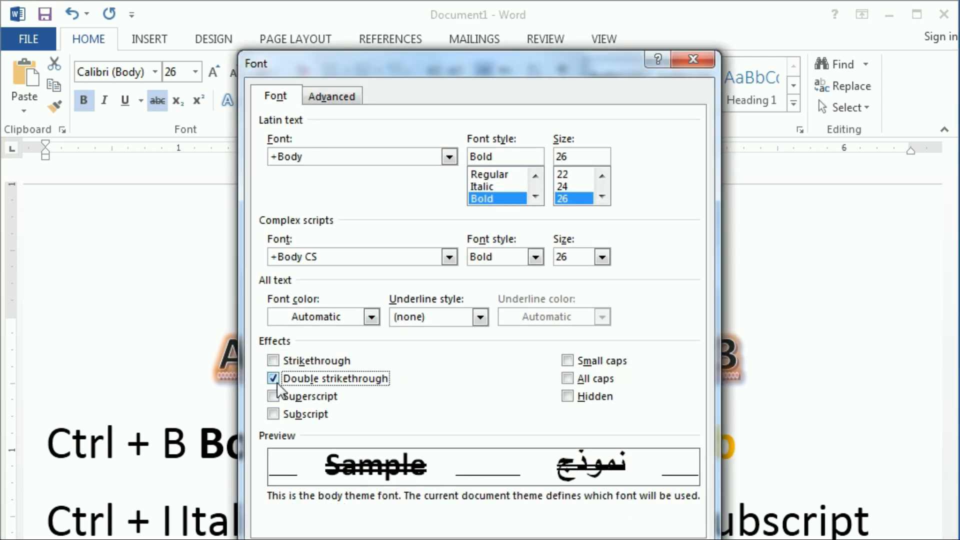
pyautogui.press('Return')
pyautogui.click(510, 515)
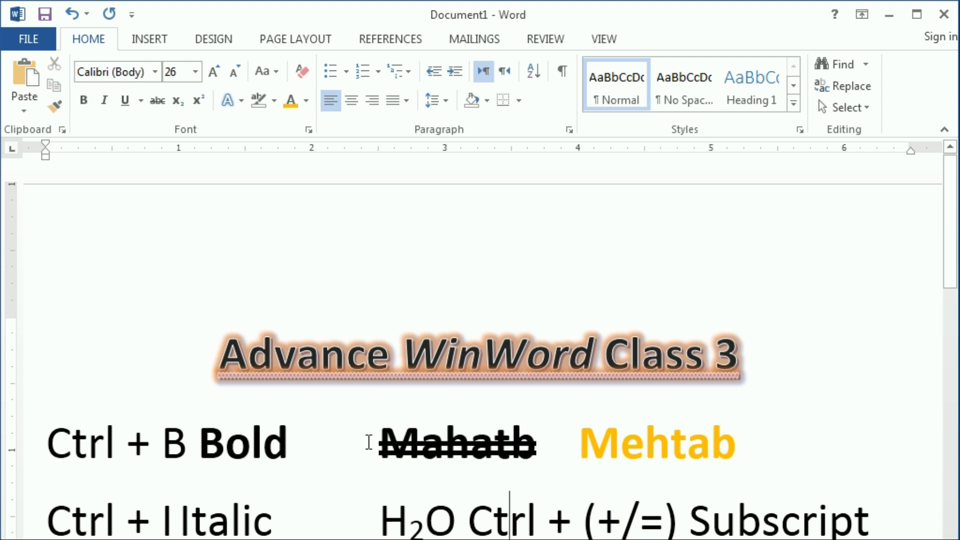